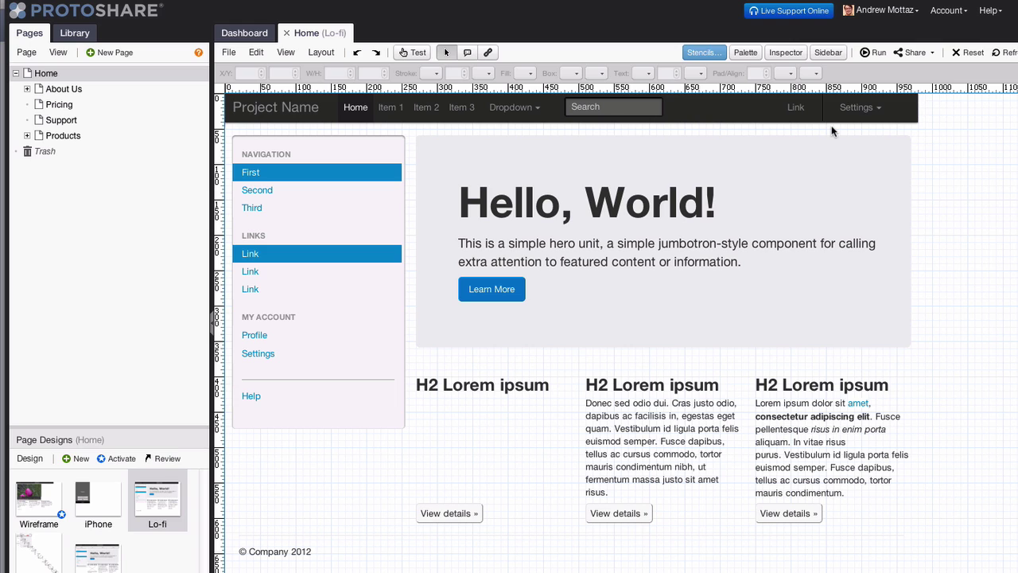
# Place an Image component from the Palette below the first H2 column
pyautogui.click(745, 53)
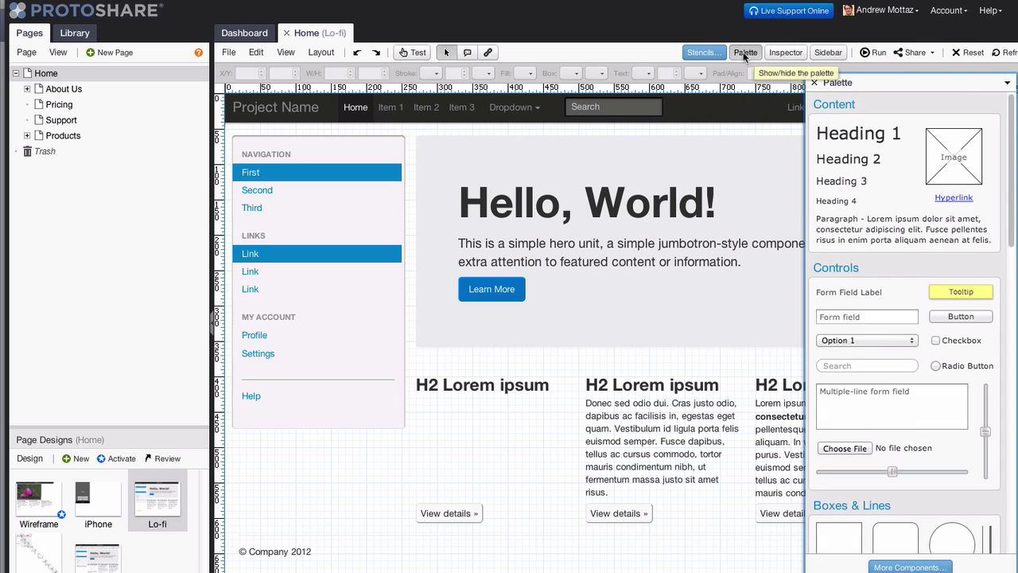
pyautogui.moveTo(947, 152); pyautogui.dragTo(551, 497)
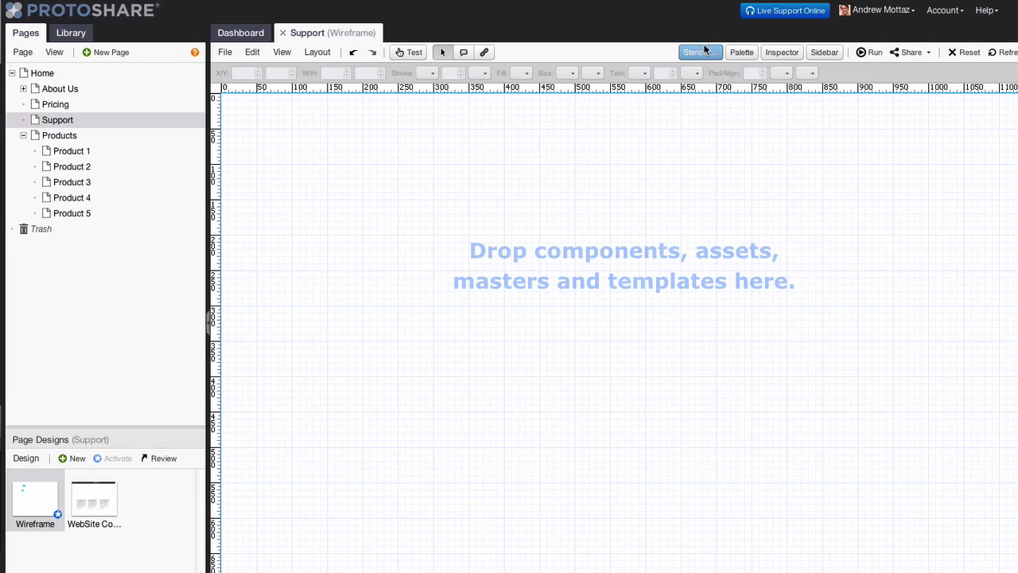
# Open the Bootstrap Main sheet in the Stencils library
pyautogui.click(703, 54)
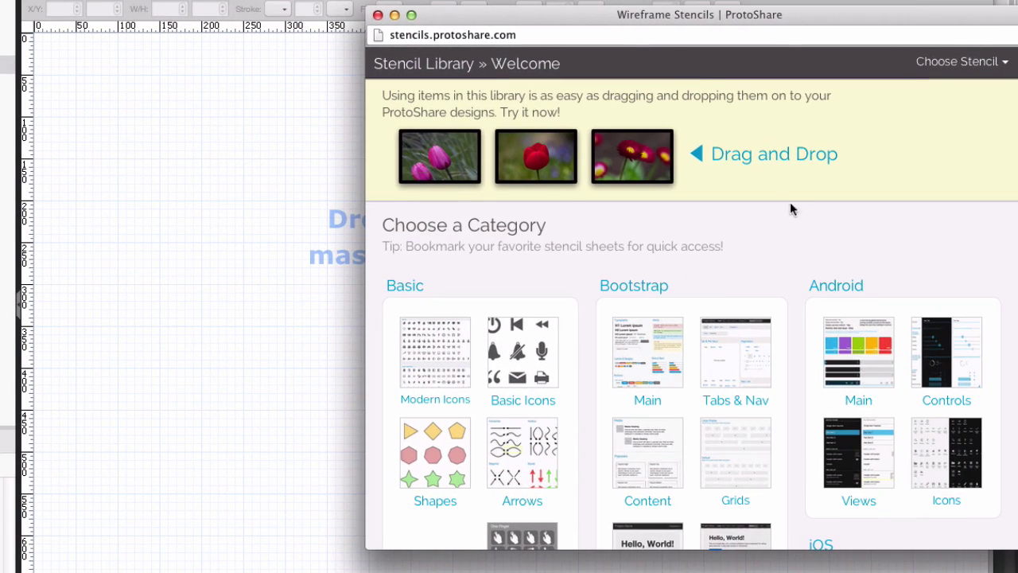
pyautogui.scroll(-2, 851, 275)
pyautogui.scroll(-3, 791, 249)
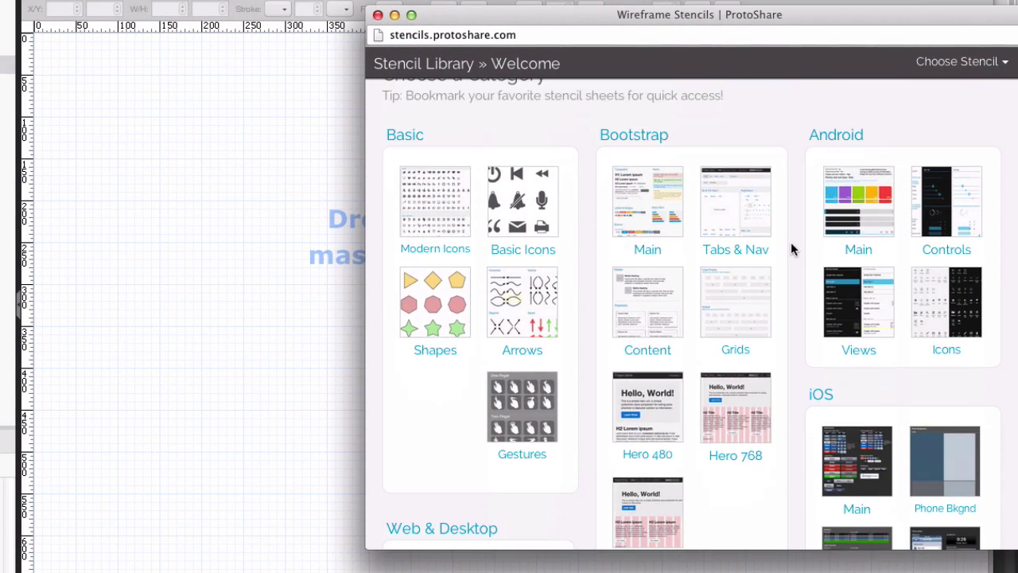
pyautogui.click(641, 151)
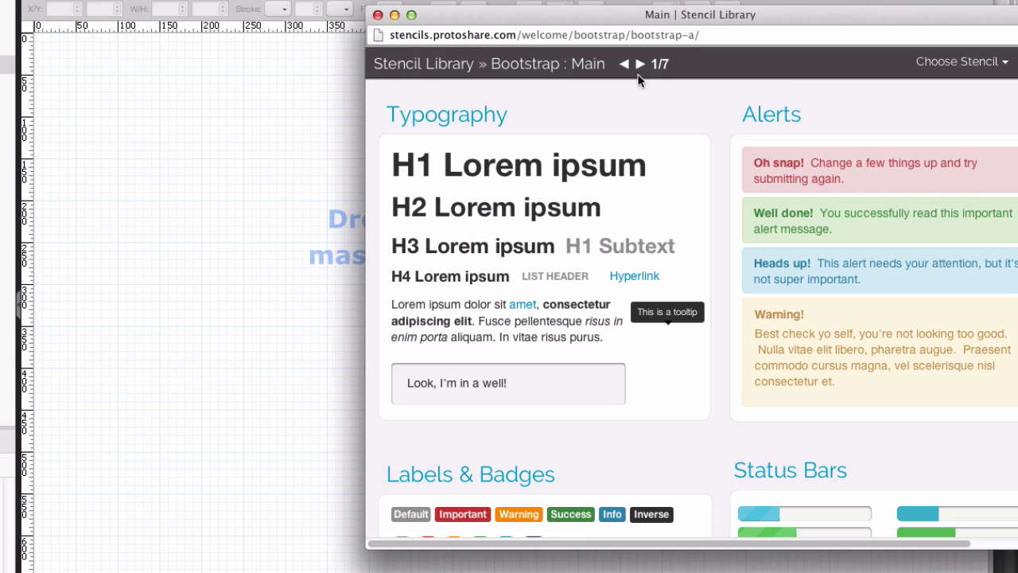
# Step through the Bootstrap stencil sheets to the last one
pyautogui.click(638, 65)
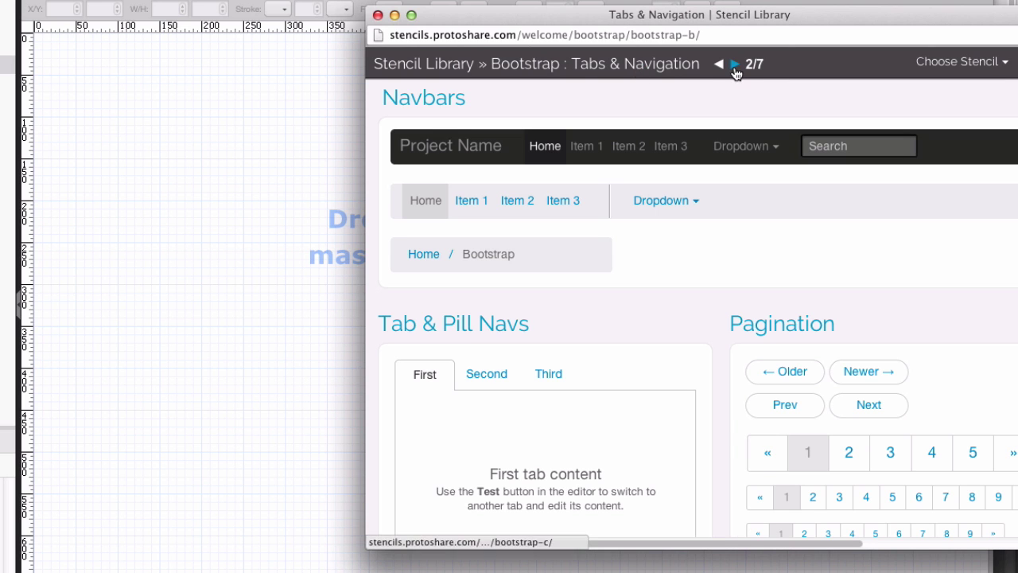
pyautogui.click(734, 65)
pyautogui.click(712, 65)
pyautogui.click(727, 66)
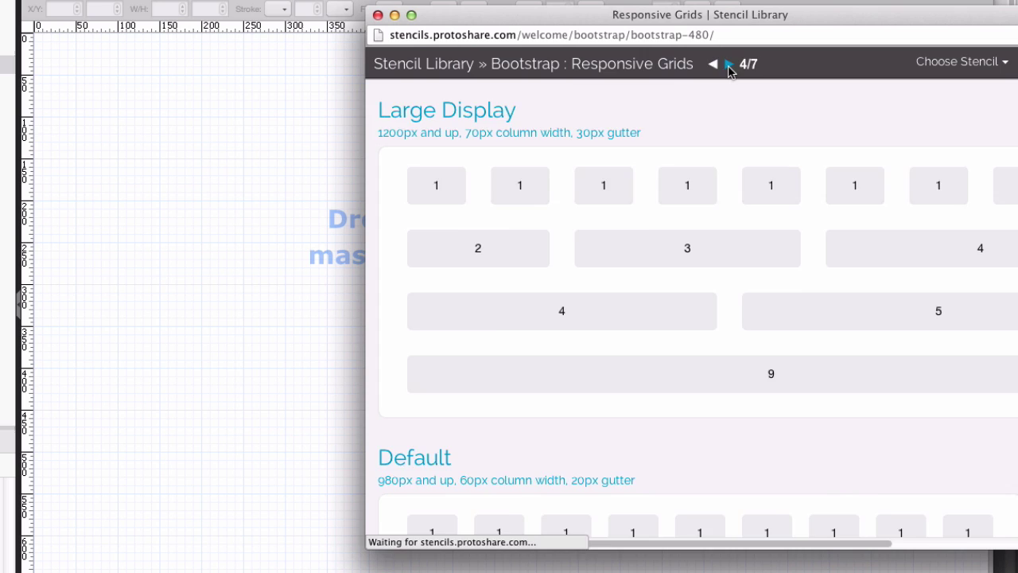
pyautogui.click(671, 66)
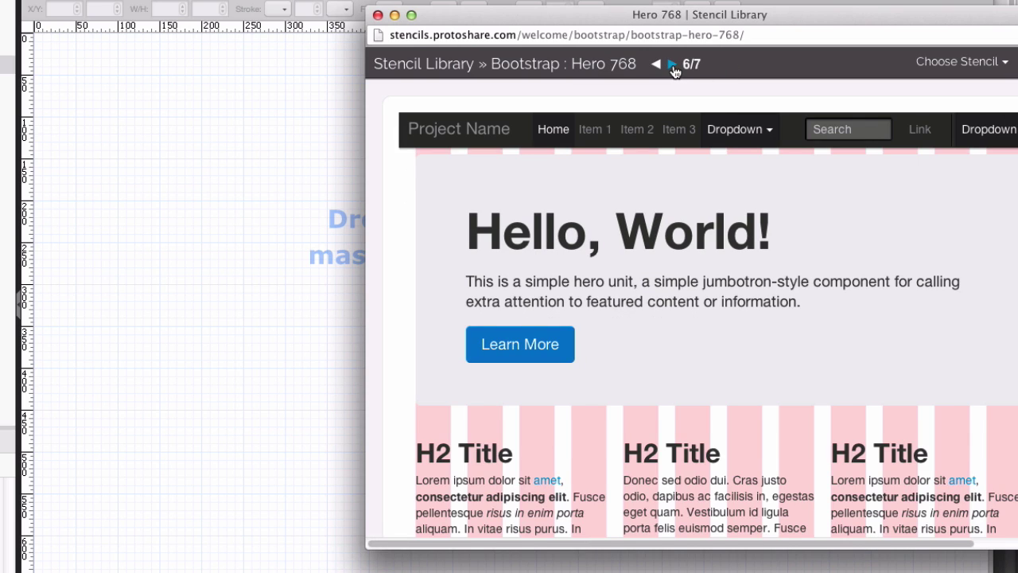
pyautogui.click(672, 65)
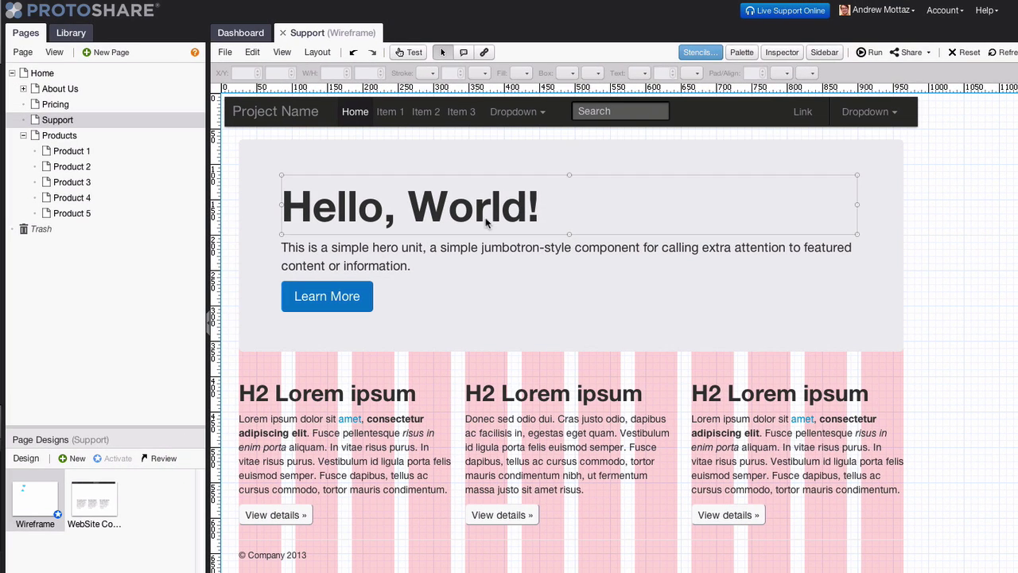
# Retitle the hero heading 'ProtoTopia' and narrow its paragraph to 320 px wide
pyautogui.doubleClick(484, 221)
pyautogui.write('ProtoTopia')
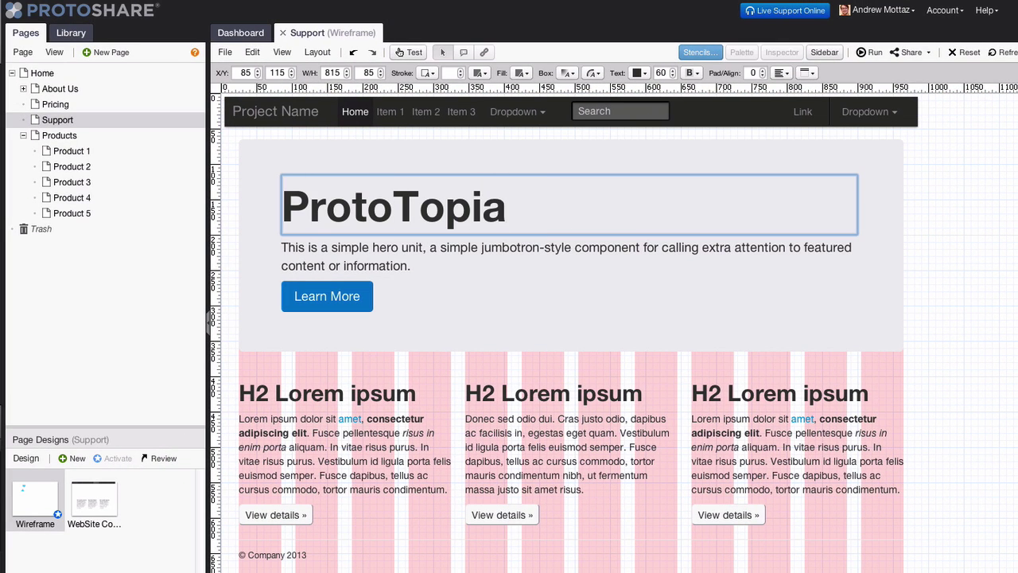
pyautogui.press('Escape')
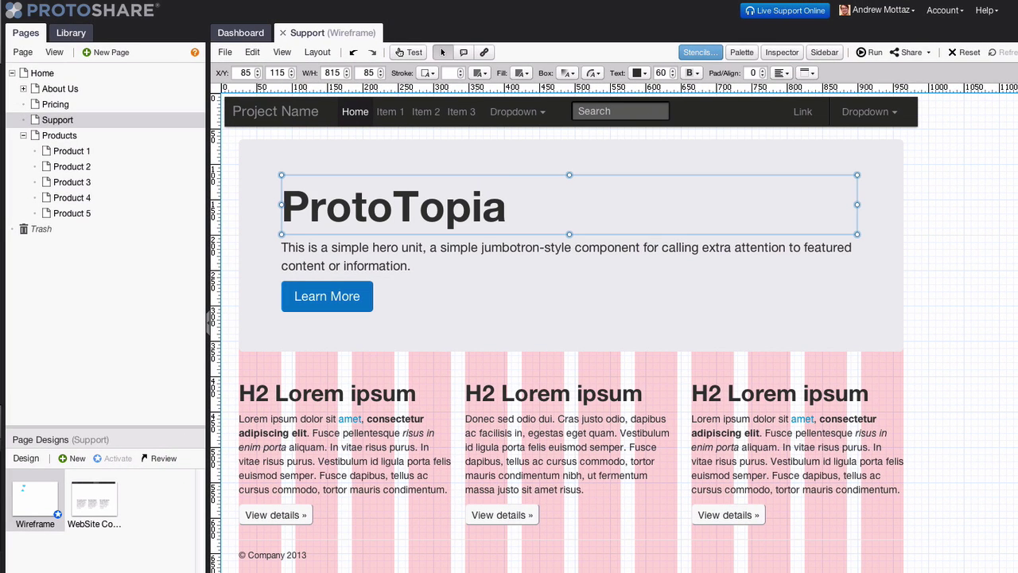
pyautogui.click(411, 266)
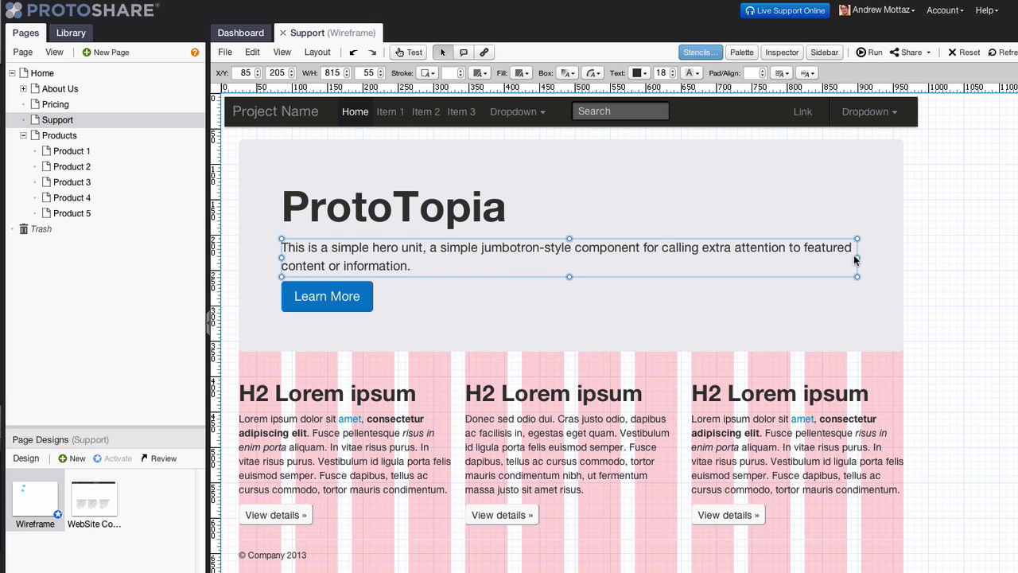
pyautogui.moveTo(856, 256); pyautogui.dragTo(506, 257)
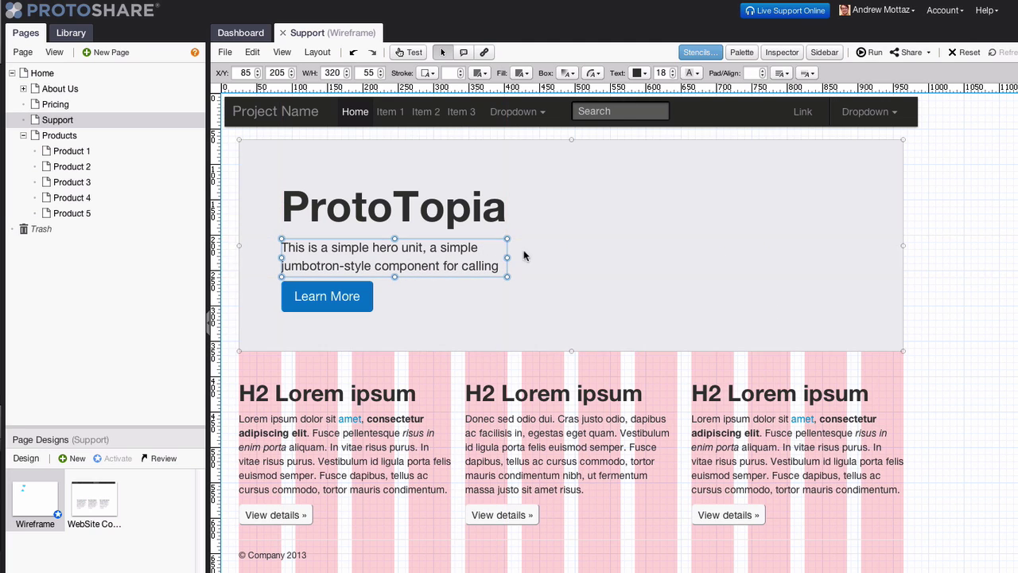
# Round the navbar search field's corners to 20
pyautogui.click(622, 112)
pyautogui.click(594, 73)
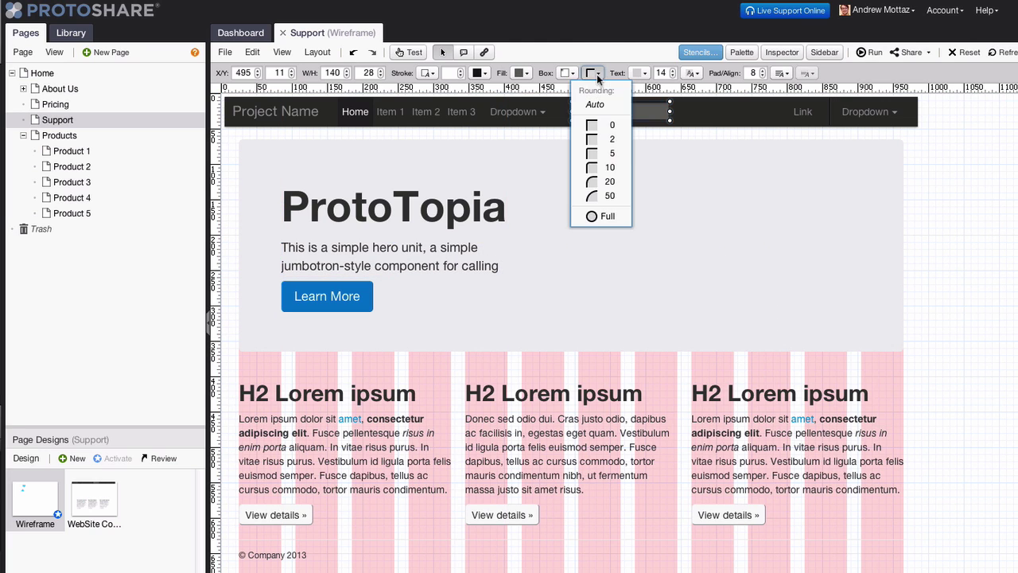
pyautogui.click(602, 183)
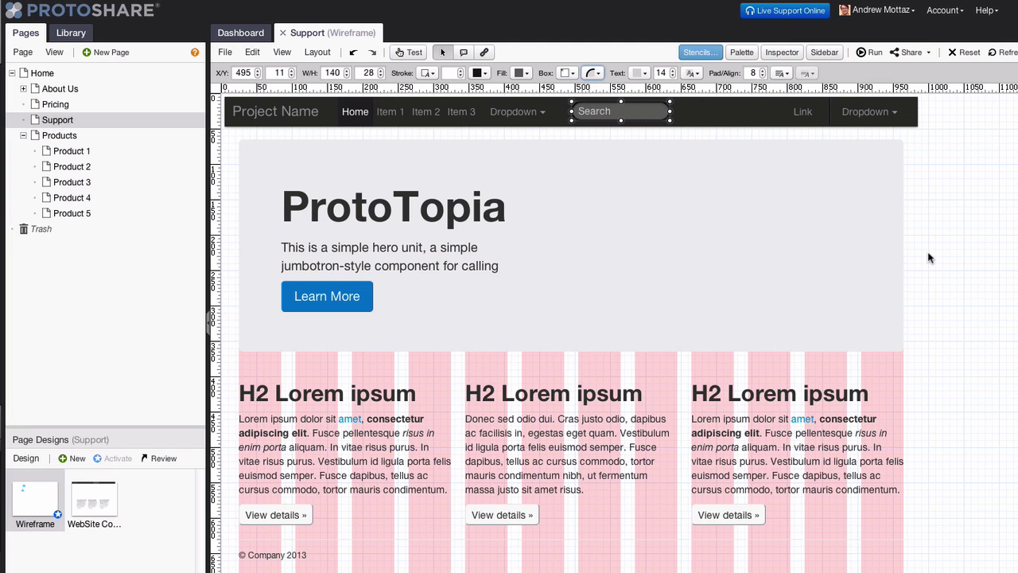
pyautogui.press('super+Tab')
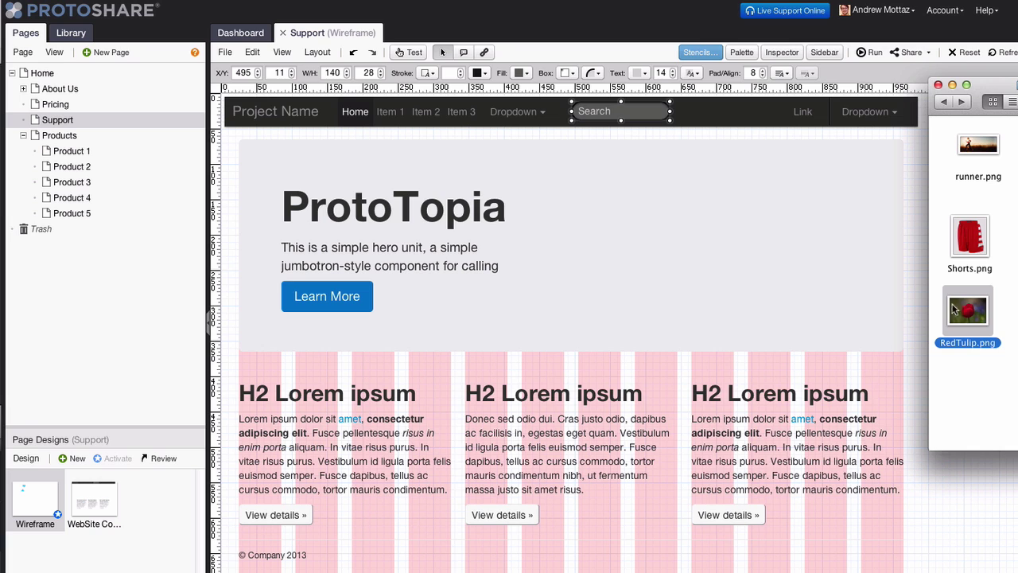
# Drop RedTulip.png into the hero and align it with the hero's top edge
pyautogui.moveTo(969, 314); pyautogui.dragTo(558, 146)
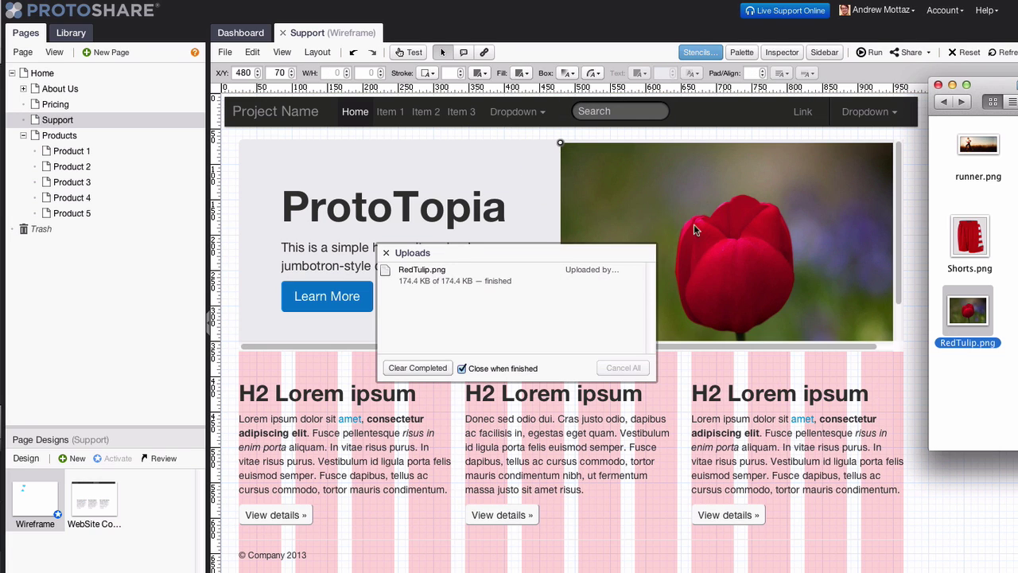
pyautogui.click(648, 238)
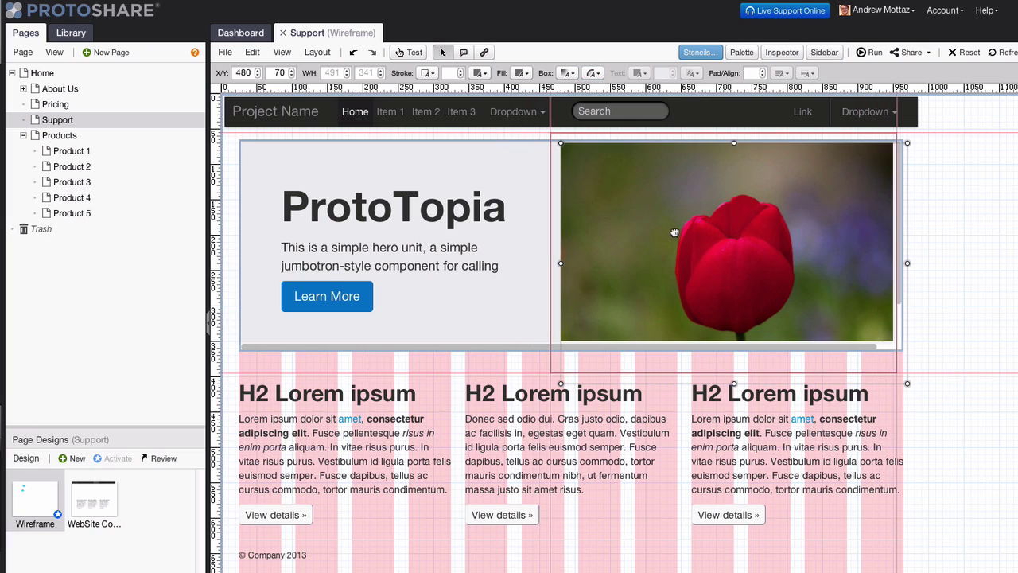
pyautogui.moveTo(674, 230); pyautogui.dragTo(664, 218)
pyautogui.click(504, 298)
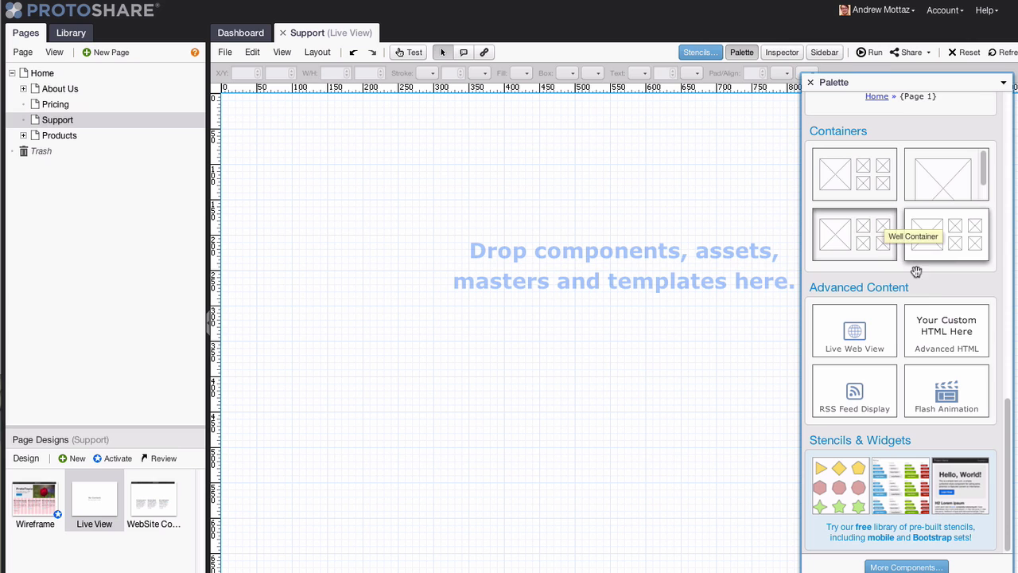
pyautogui.moveTo(857, 341); pyautogui.dragTo(283, 128)
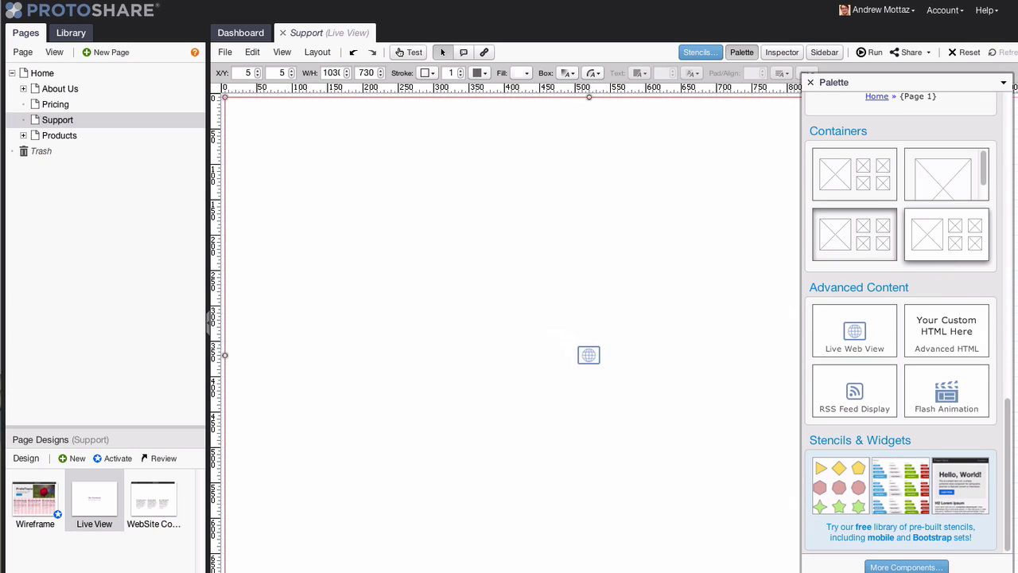
pyautogui.click(827, 190)
pyautogui.write('h')
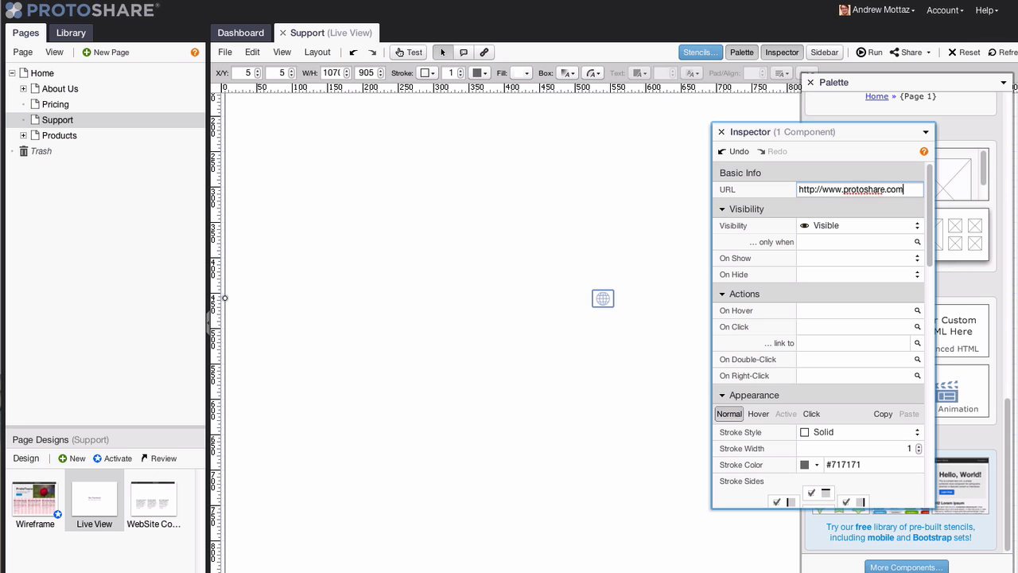
pyautogui.write('ttp://www.protoshare.com')
pyautogui.press('Return')
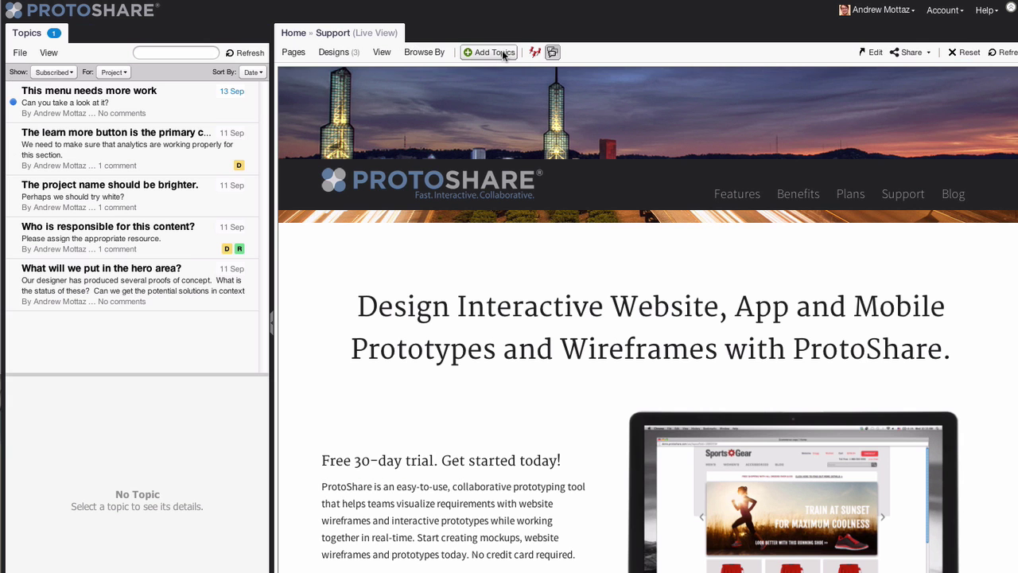
# Pin topic 'Should we come up with a new headline?' with body 'I think we should a/b test some options.', subscribing a reviewer
pyautogui.click(501, 52)
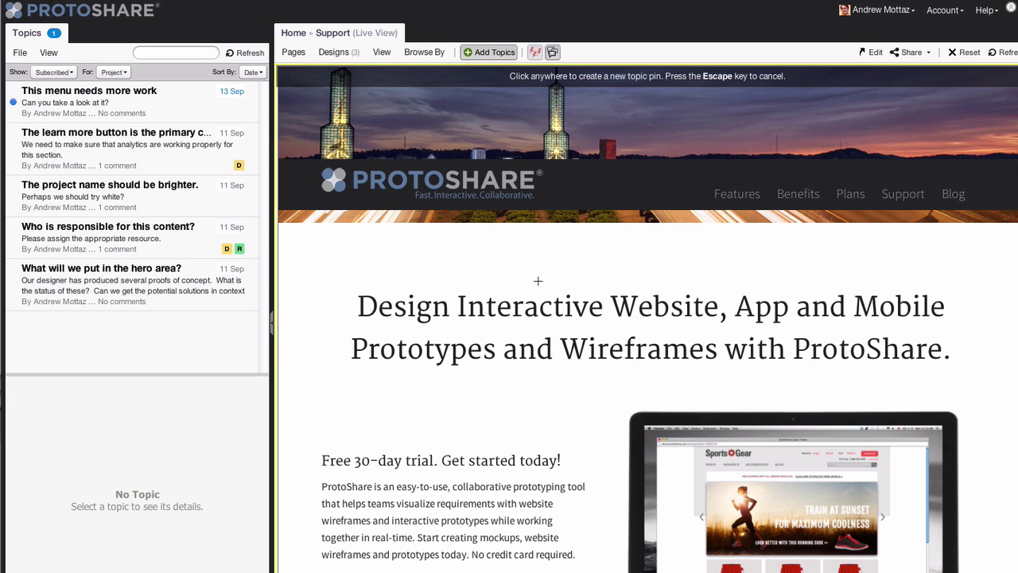
pyautogui.click(603, 275)
pyautogui.write('Should we come up with a new he')
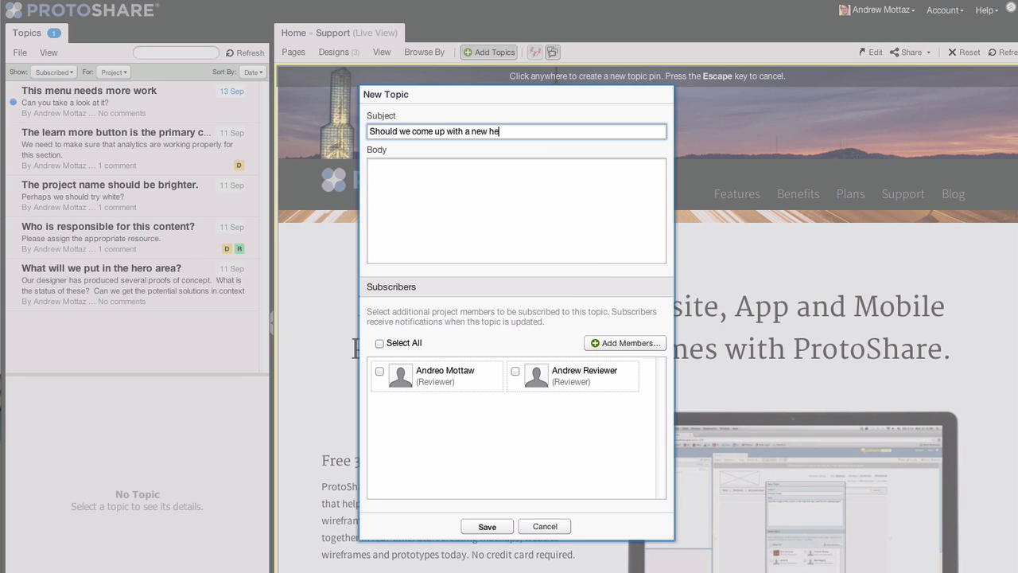
pyautogui.write('adline?')
pyautogui.press('Tab')
pyautogui.write('I think we should a/b test some options.')
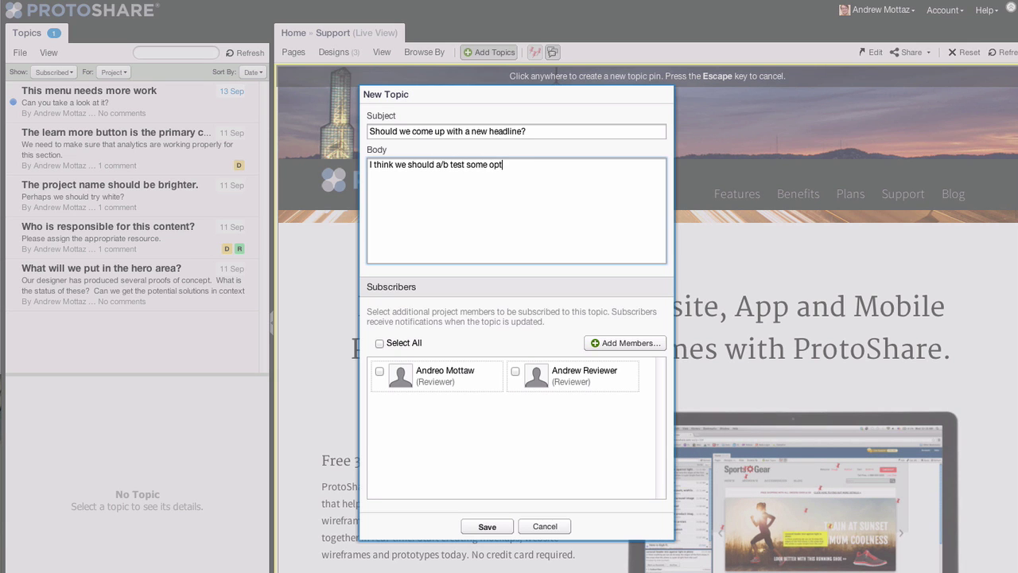
pyautogui.click(501, 375)
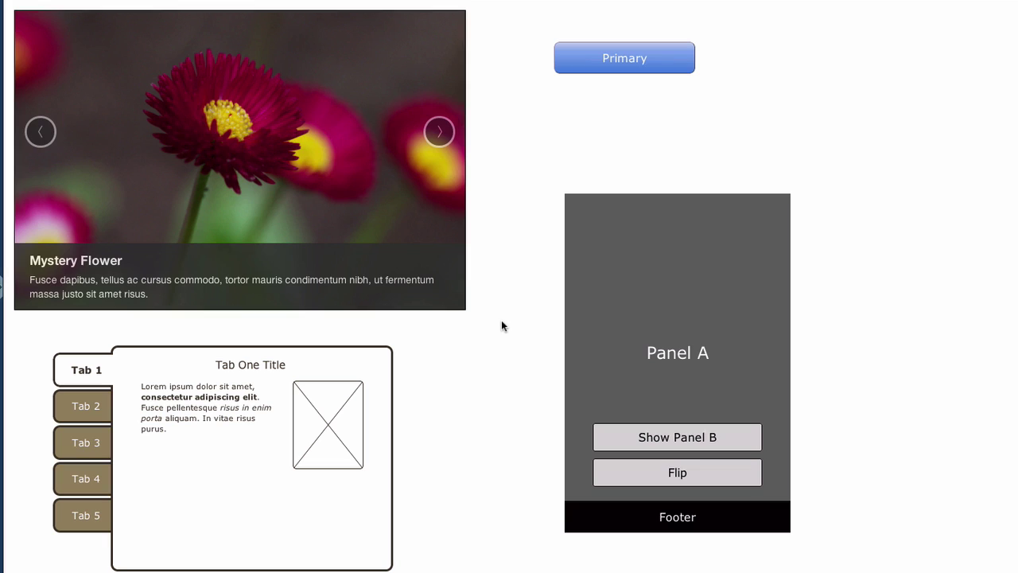
# Advance the prototype's slider through three slides
pyautogui.click(439, 133)
pyautogui.click(439, 135)
pyautogui.click(439, 135)
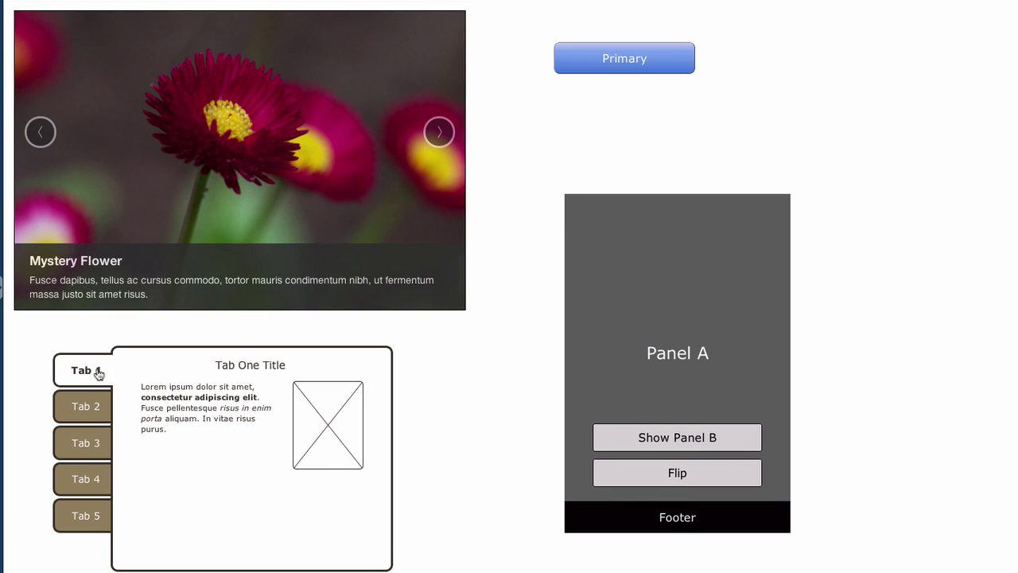
# Open and close the Primary button's dialog, then switch to Panel B and back to Panel A
pyautogui.moveTo(82, 518)
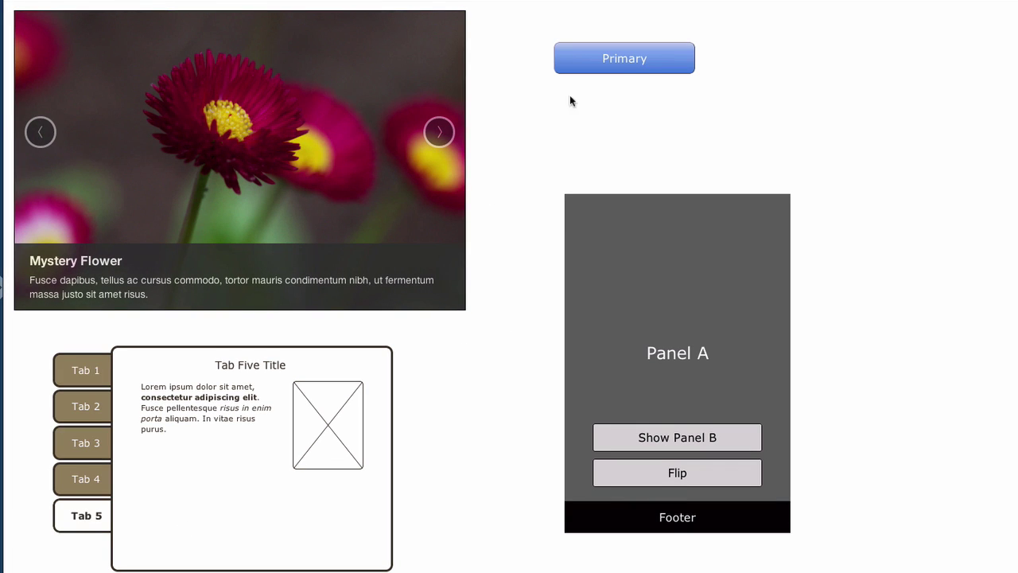
pyautogui.click(645, 57)
pyautogui.click(678, 97)
pyautogui.click(620, 437)
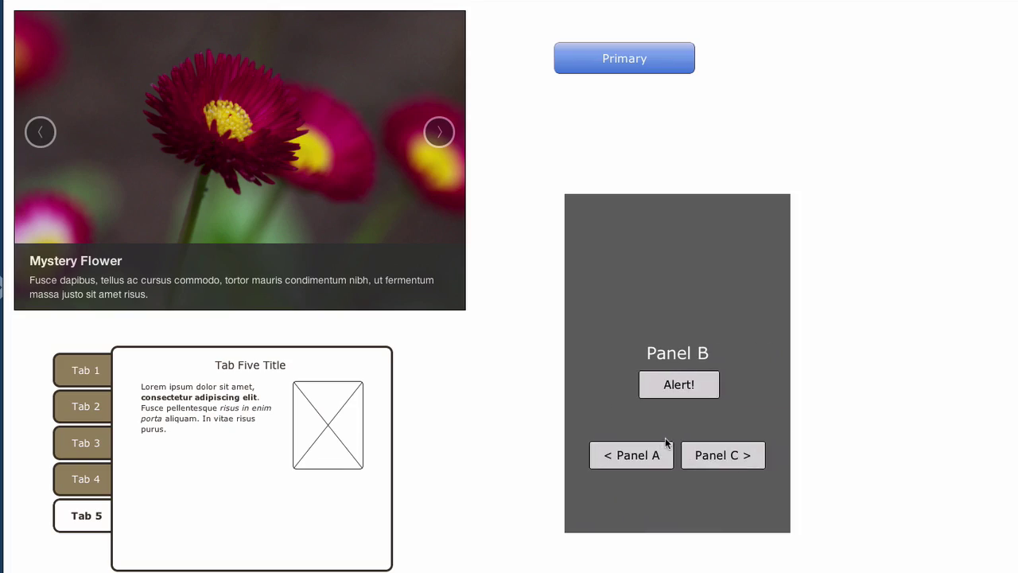
pyautogui.click(666, 447)
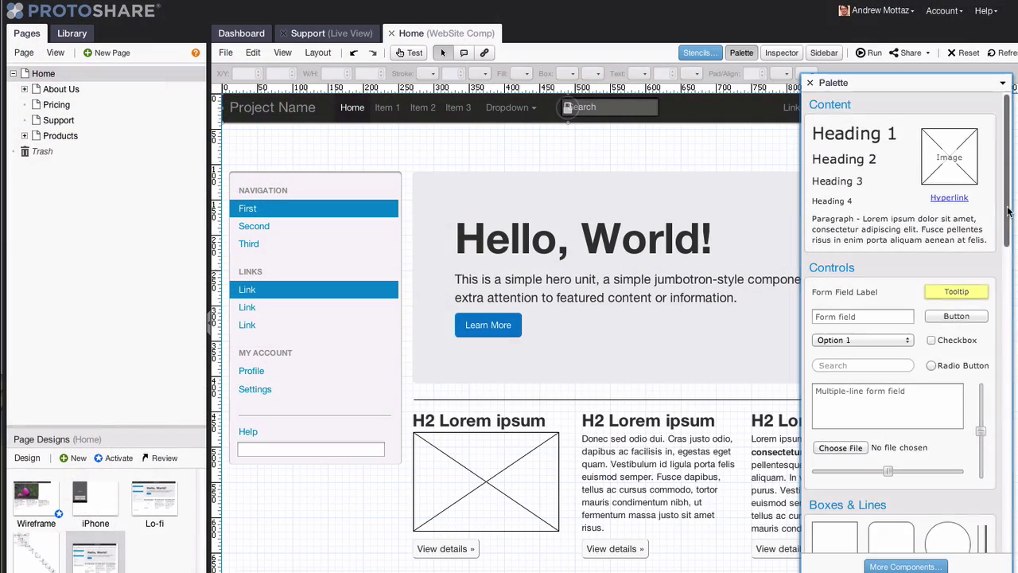
# Add a 510 px horizontal page navigation near the top and try its dropdowns in test mode
pyautogui.moveTo(1003, 213); pyautogui.dragTo(1004, 363)
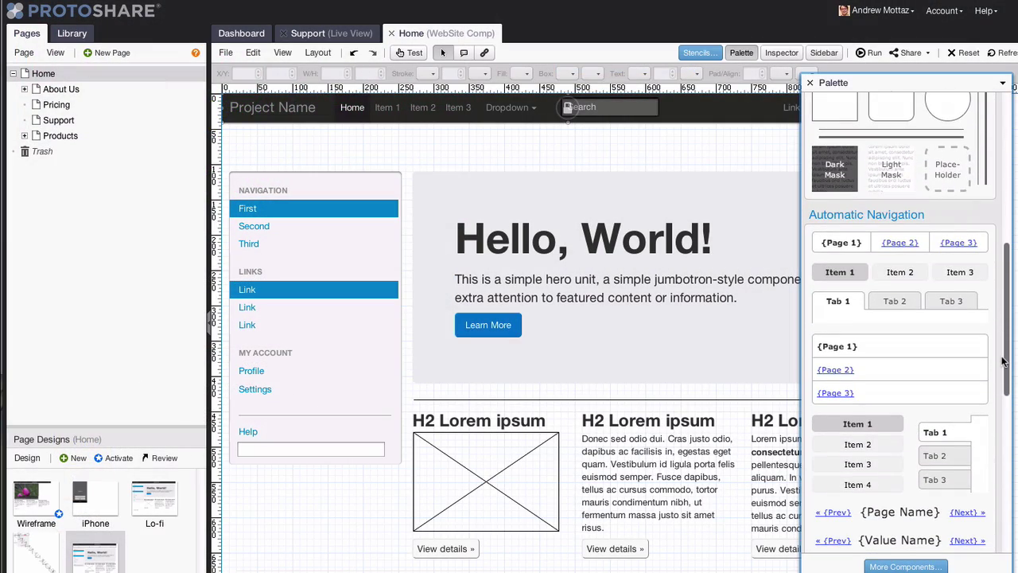
pyautogui.moveTo(912, 238); pyautogui.dragTo(336, 144)
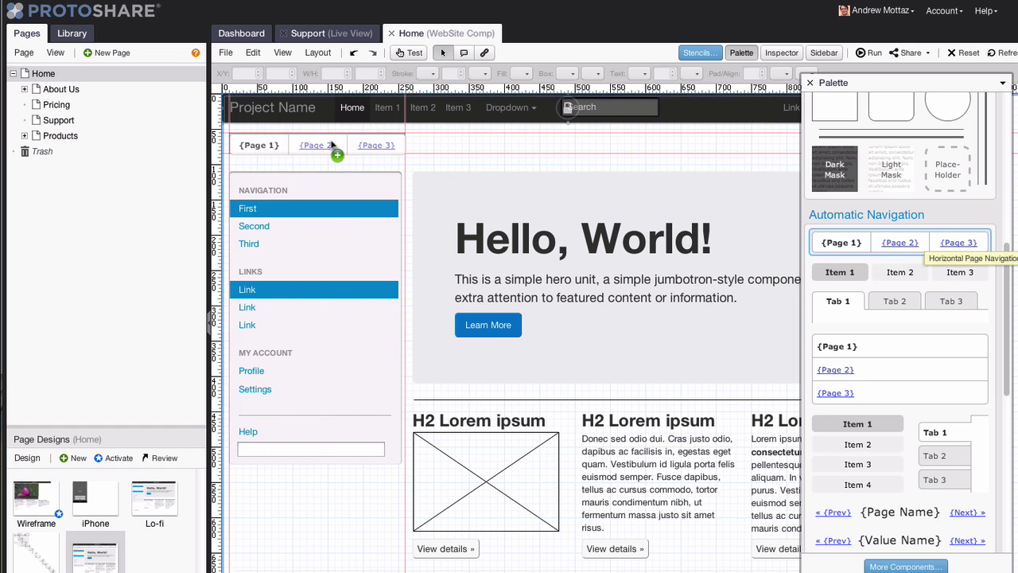
pyautogui.moveTo(482, 145); pyautogui.dragTo(911, 145)
pyautogui.click(410, 52)
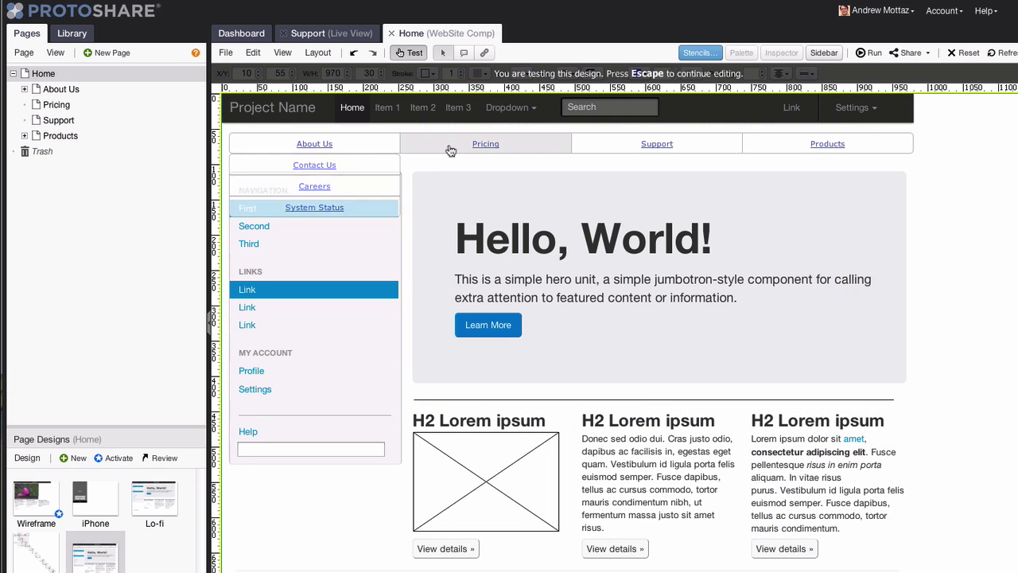
pyautogui.moveTo(787, 147)
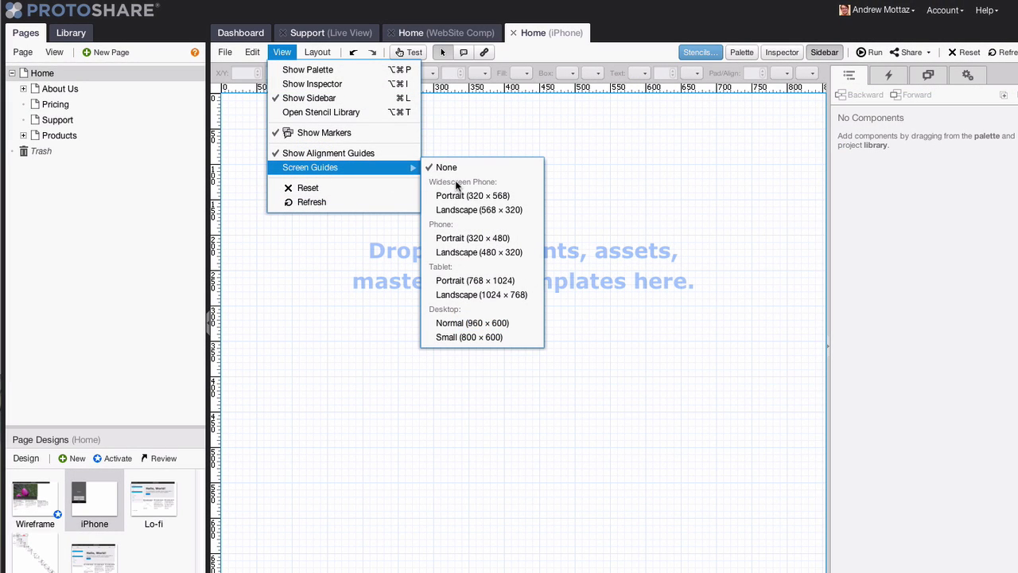
# Add 320×480 portrait guides and the Phone Screen prototype, then link a phone via its PIN
pyautogui.click(465, 239)
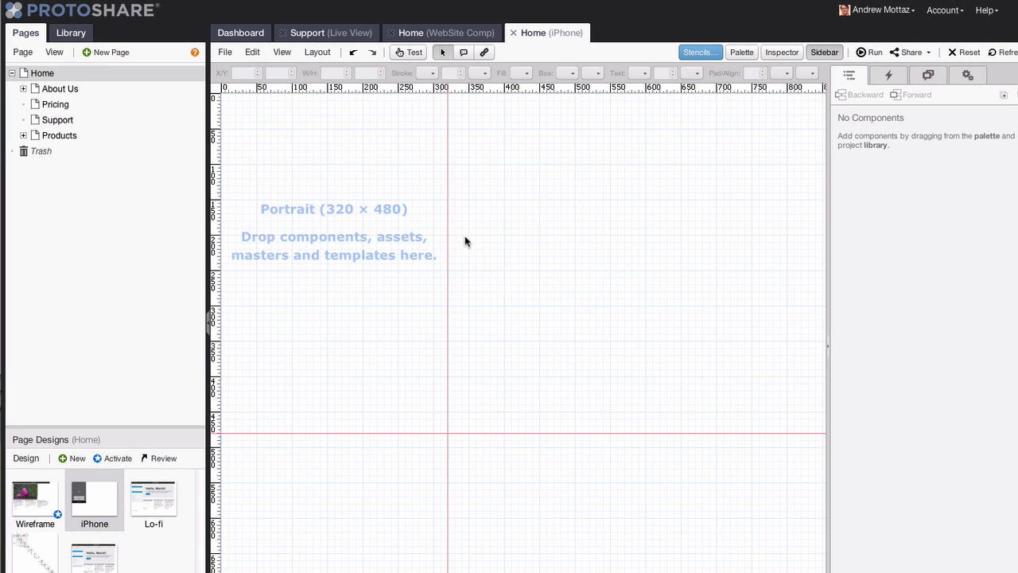
pyautogui.hotkey('ctrl', 'v')
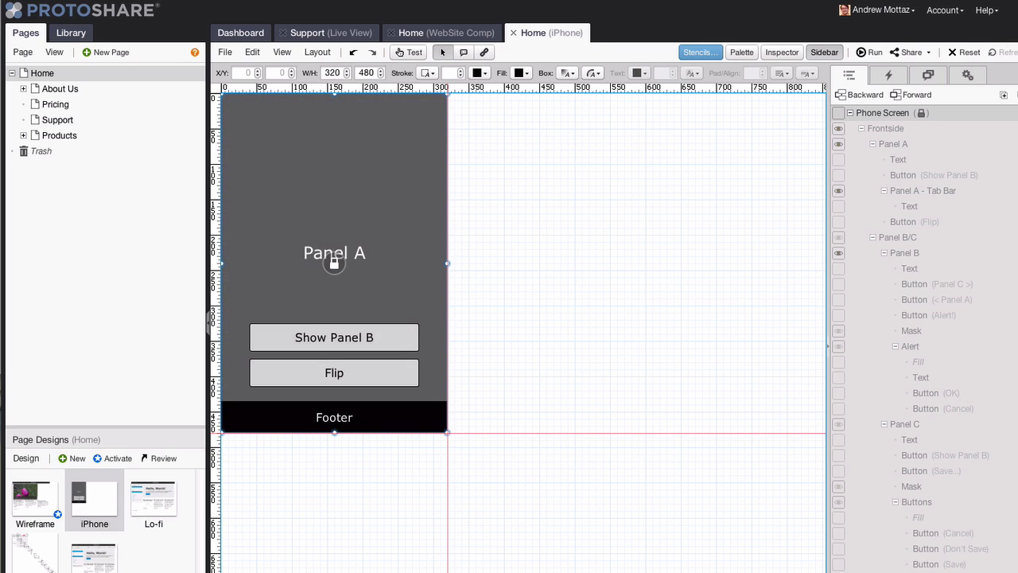
pyautogui.click(225, 51)
pyautogui.click(244, 83)
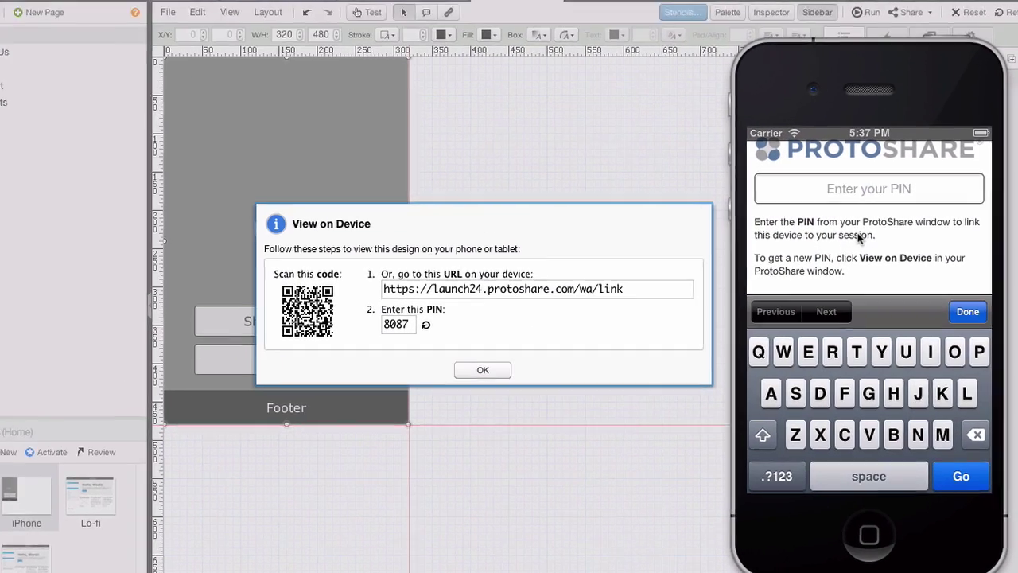
pyautogui.write('8087')
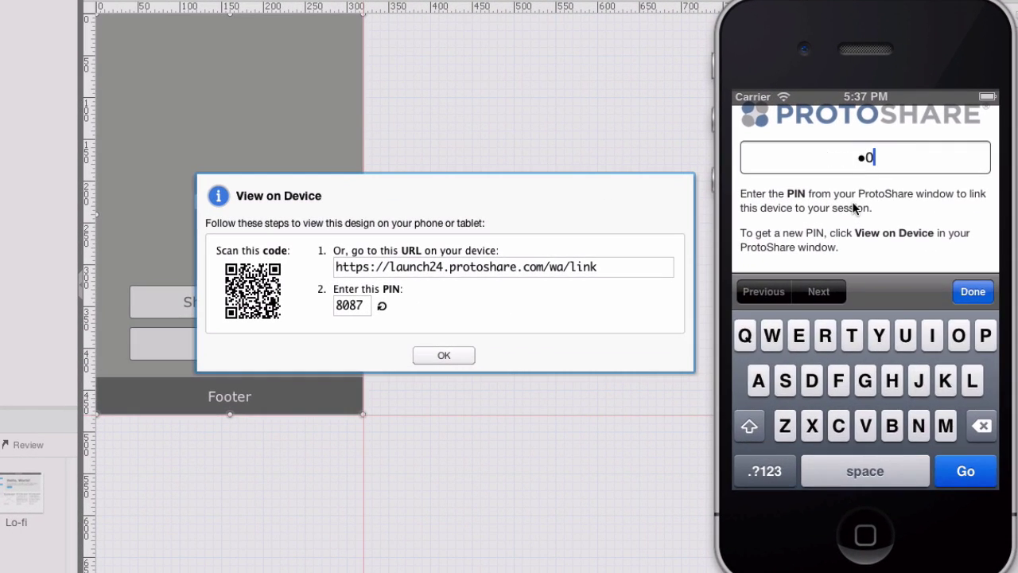
pyautogui.press('Return')
# View the design on the phone and tap between Panel A, Panel B and the backside
pyautogui.click(855, 252)
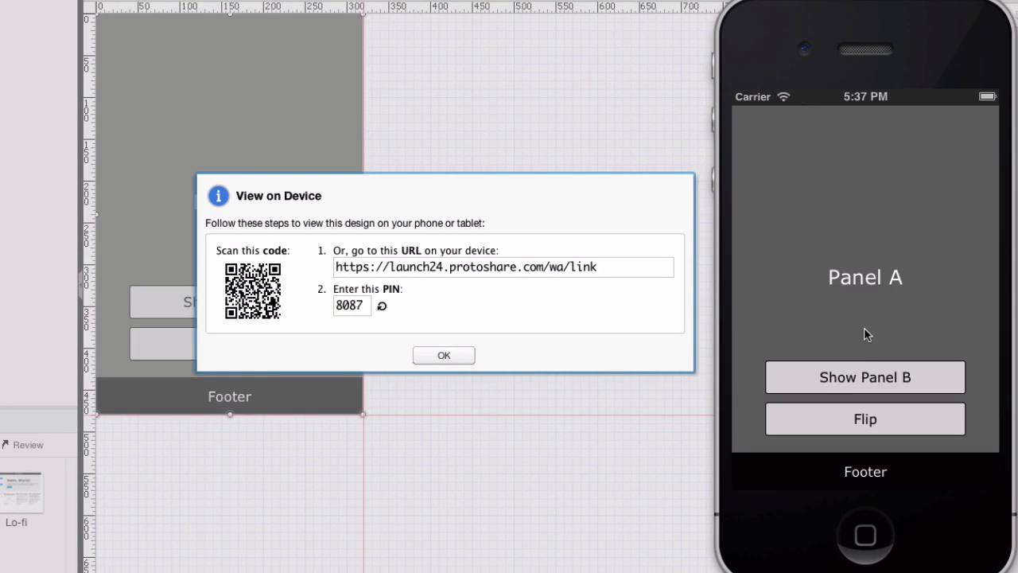
pyautogui.click(865, 377)
pyautogui.click(835, 401)
pyautogui.click(836, 414)
pyautogui.click(839, 408)
pyautogui.click(858, 375)
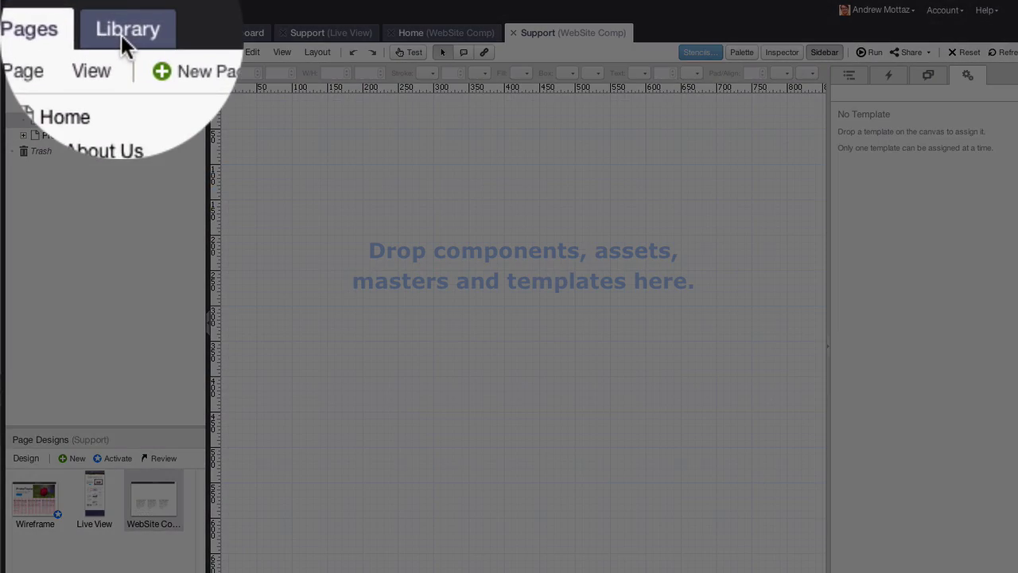
# Apply the Header Bar template and place the Text Block master on the Support page
pyautogui.click(68, 35)
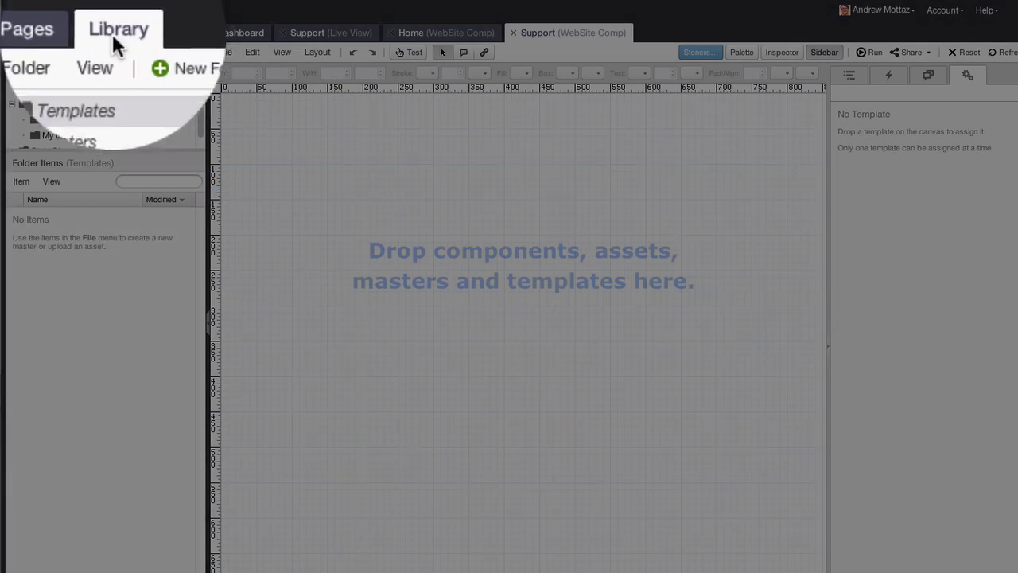
pyautogui.moveTo(14, 214); pyautogui.dragTo(502, 197)
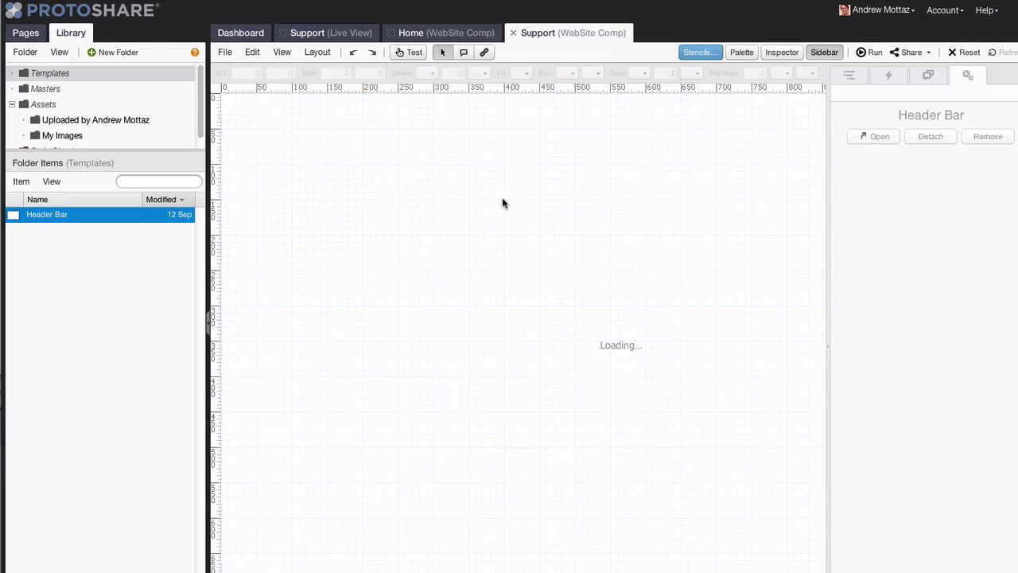
pyautogui.click(35, 90)
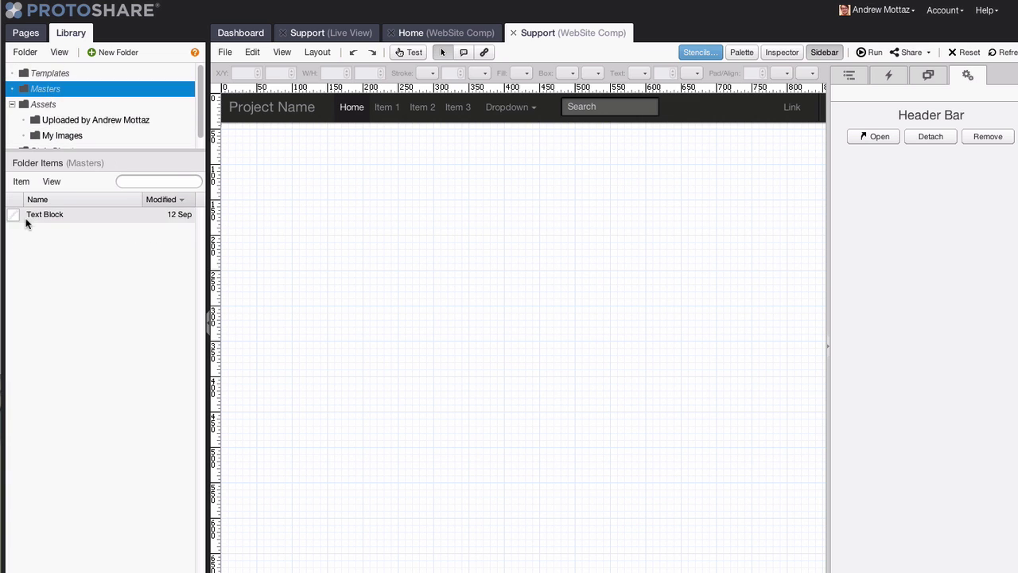
pyautogui.click(16, 217)
pyautogui.moveTo(16, 217); pyautogui.dragTo(338, 493)
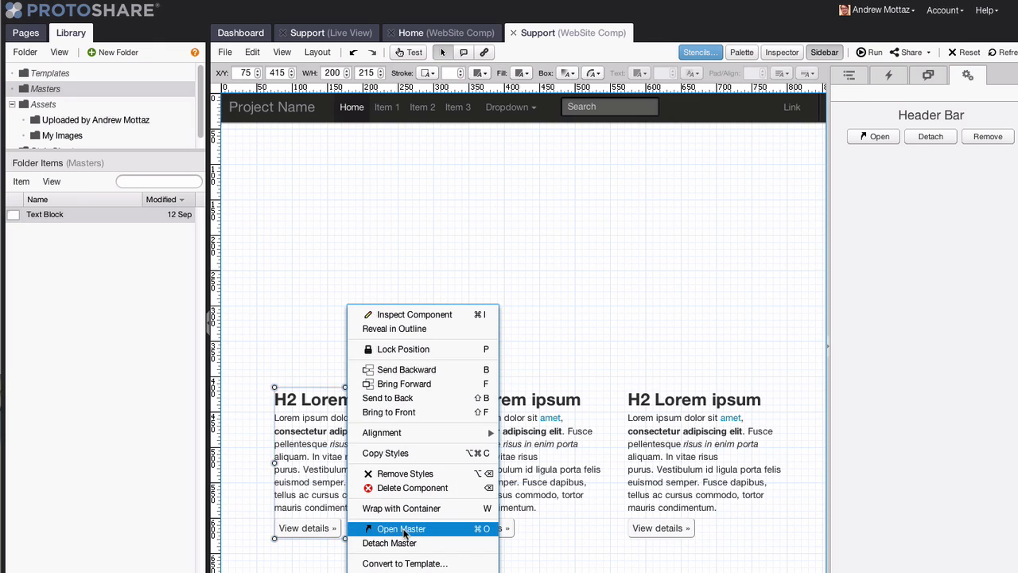
# Retitle the Text Block master's H2 heading to 'My Header'
pyautogui.click(402, 529)
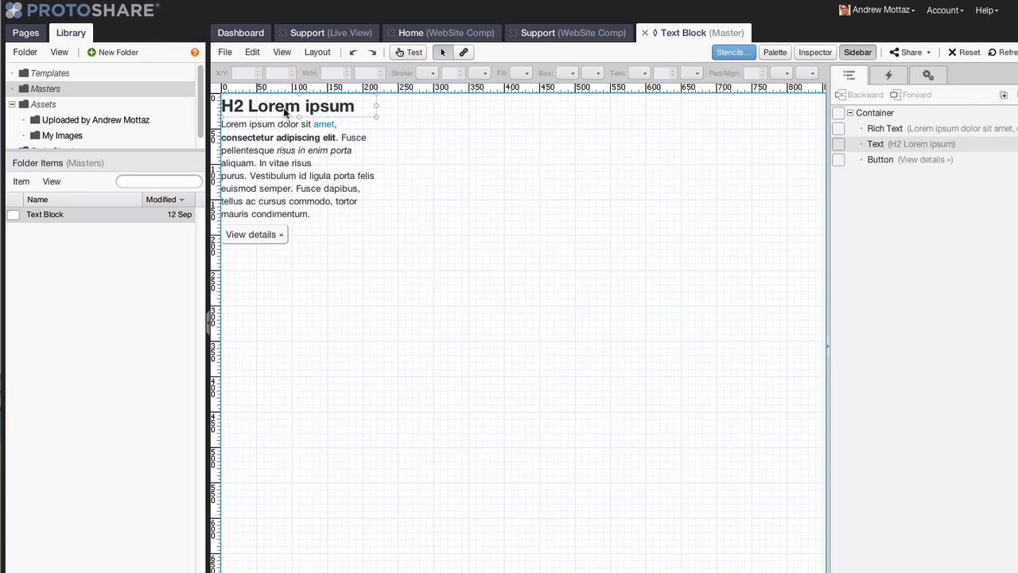
pyautogui.doubleClick(262, 106)
pyautogui.write('My ')
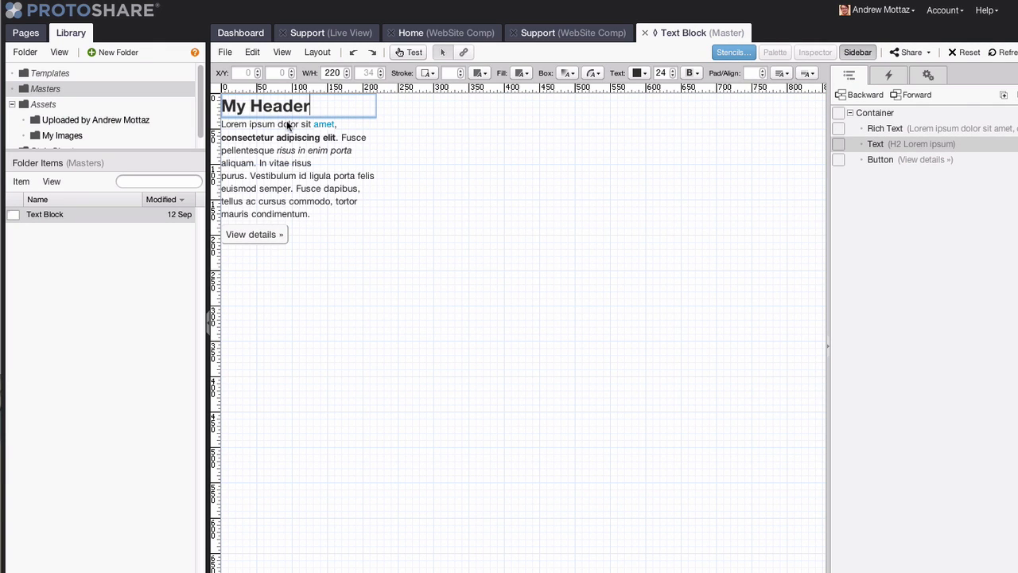
pyautogui.write('Header')
pyautogui.click(549, 34)
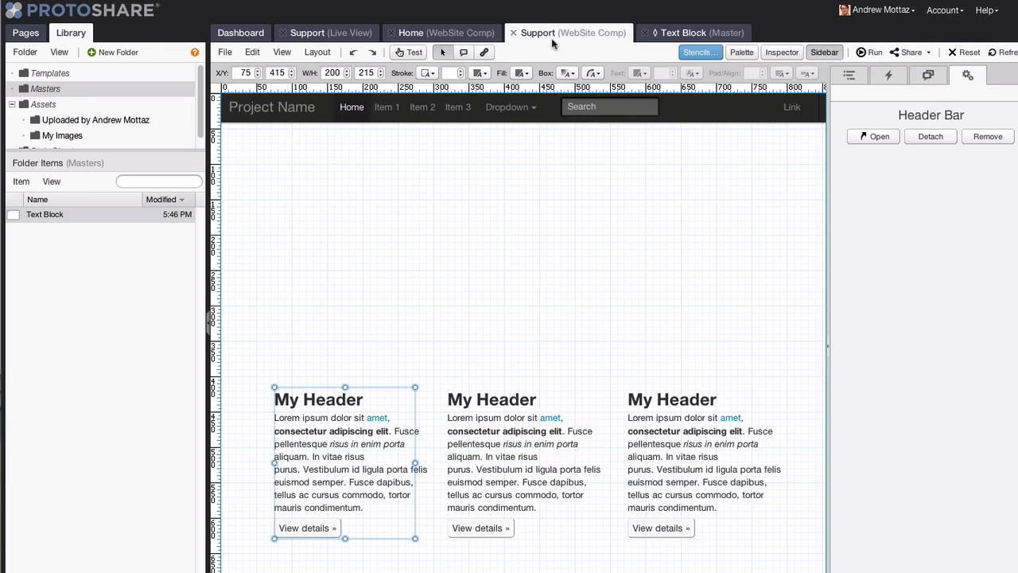
pyautogui.click(563, 144)
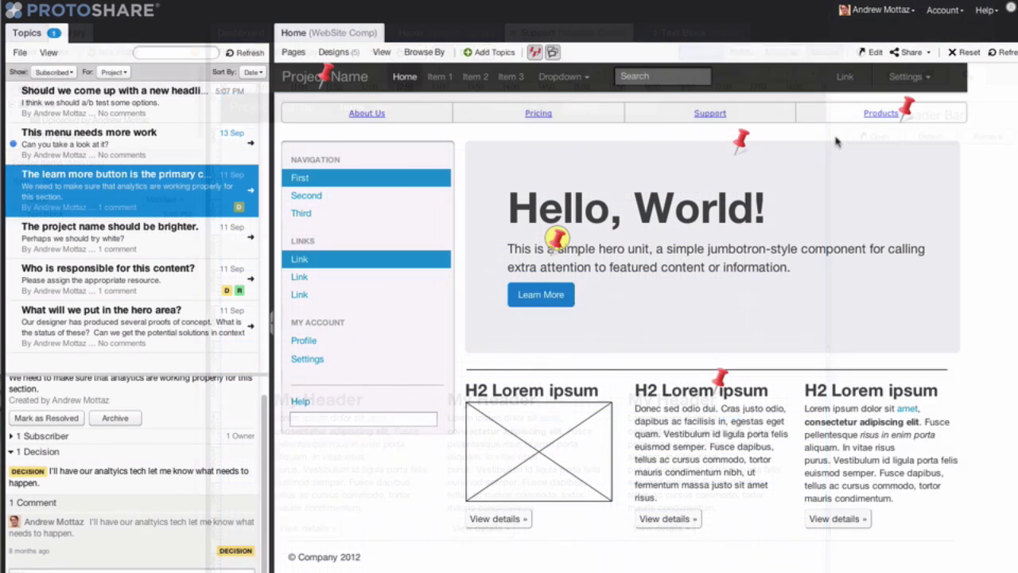
# Pin a hero-area topic 'Let's figure out the call to action on this page.' with body 'I'm not sure its right yet', subscribing all members
pyautogui.click(491, 53)
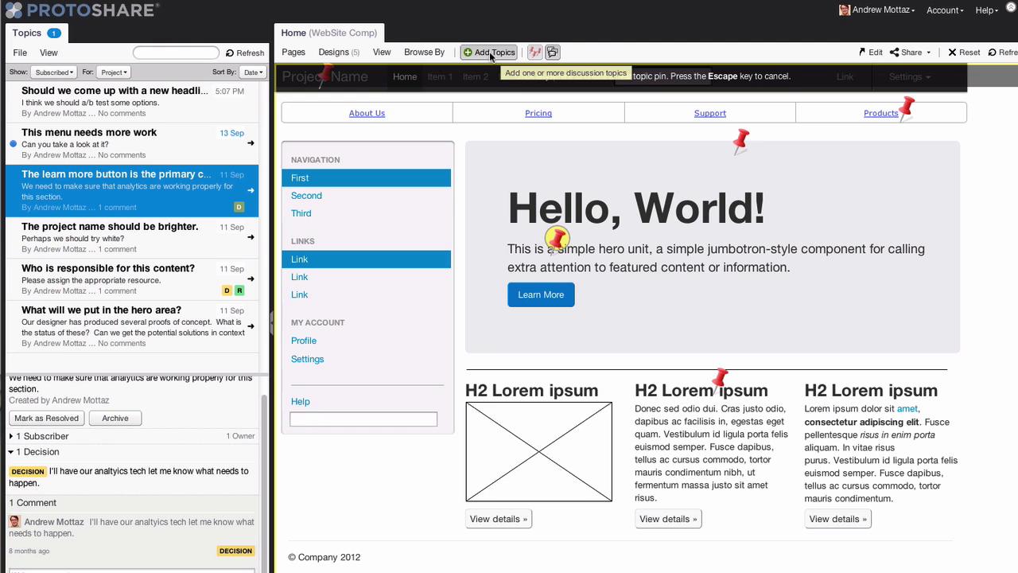
pyautogui.click(762, 189)
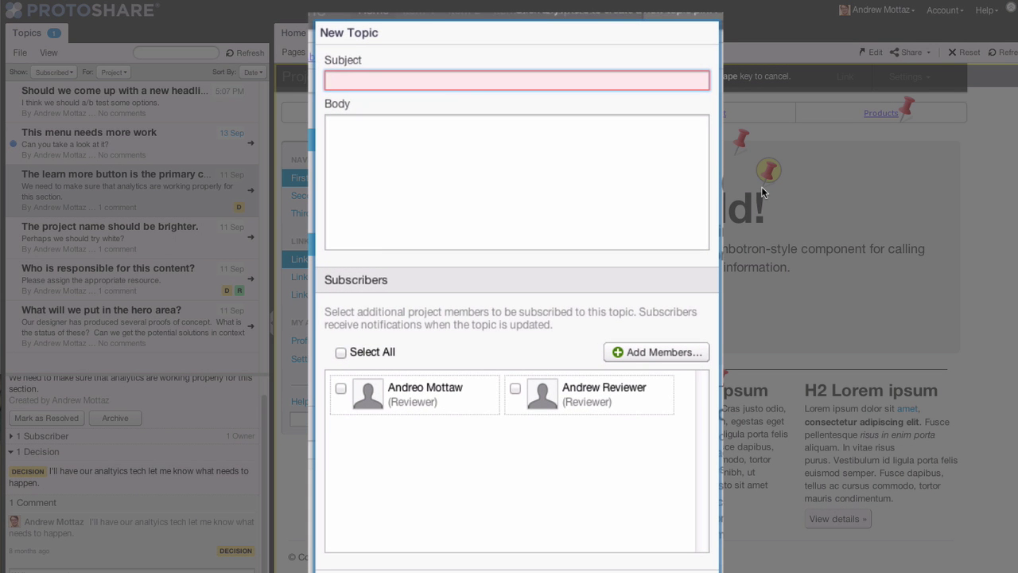
pyautogui.write("Let's figure out the call to acti")
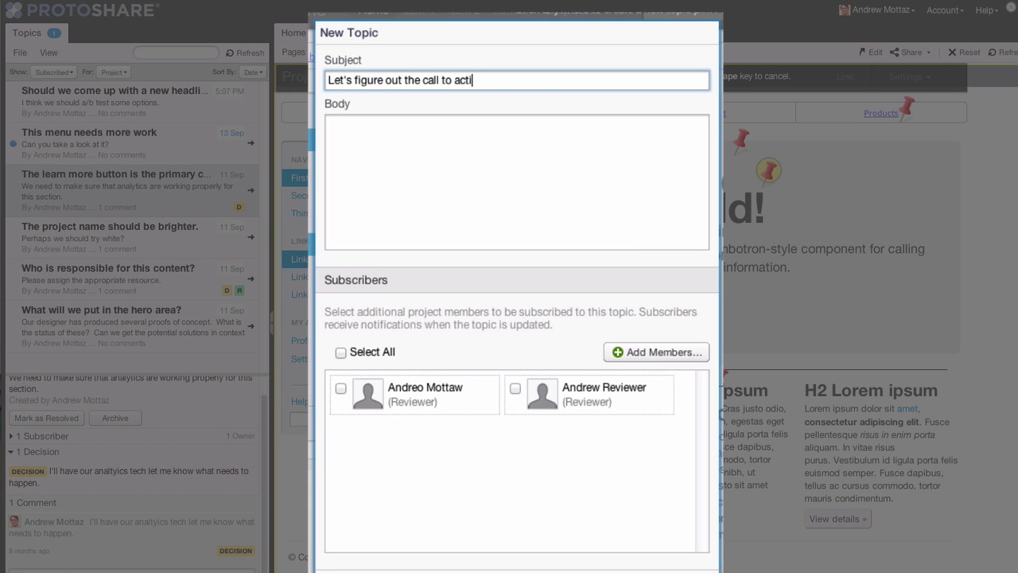
pyautogui.write('on on this page.')
pyautogui.press('Tab')
pyautogui.write("I'm not su")
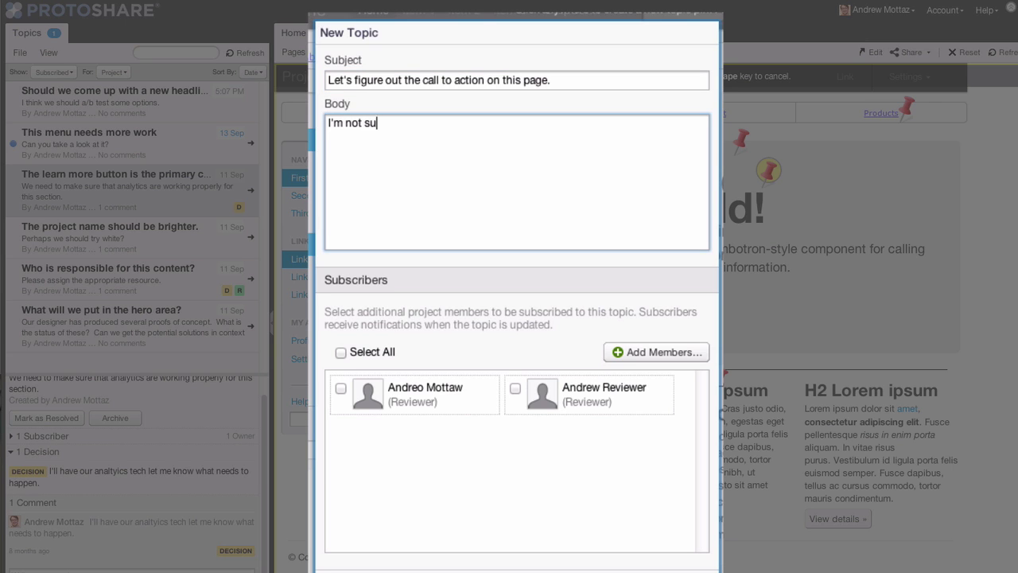
pyautogui.write('re its right yet.')
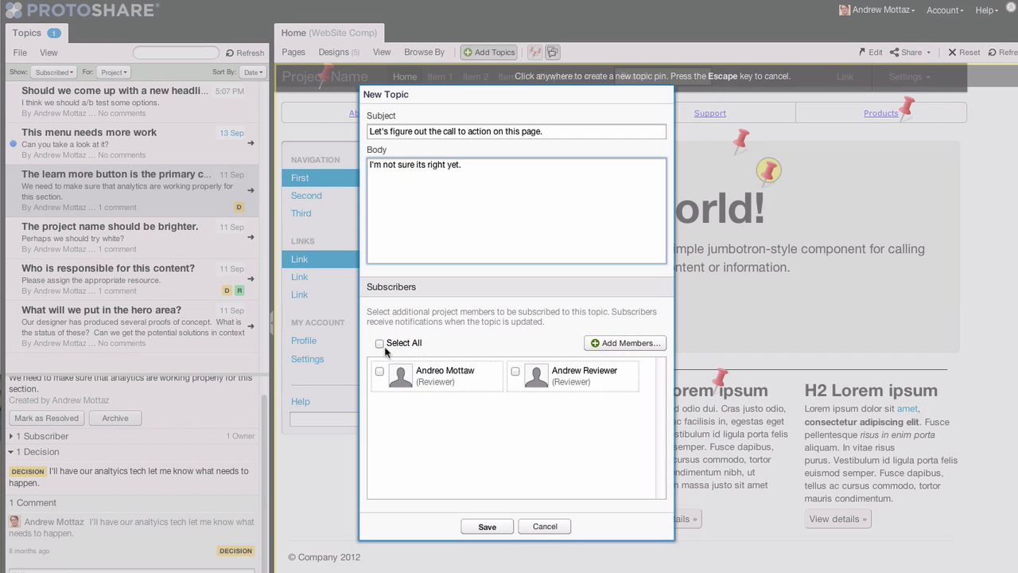
pyautogui.click(380, 343)
# Save the topic, then comment 'I've assignedit to UX' on 'This menu needs more work' as a decision and resolve it
pyautogui.click(486, 525)
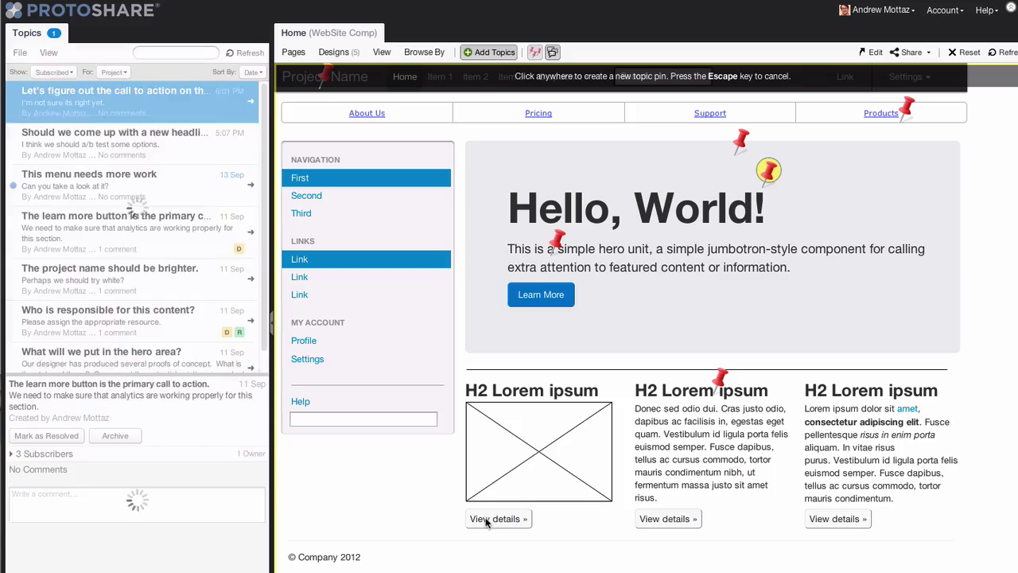
pyautogui.click(176, 191)
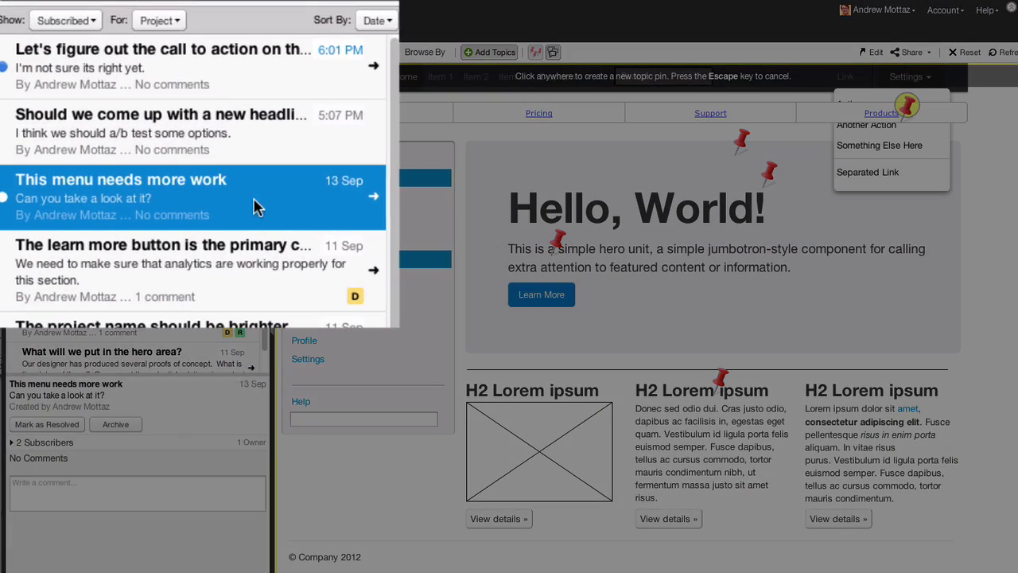
pyautogui.click(73, 489)
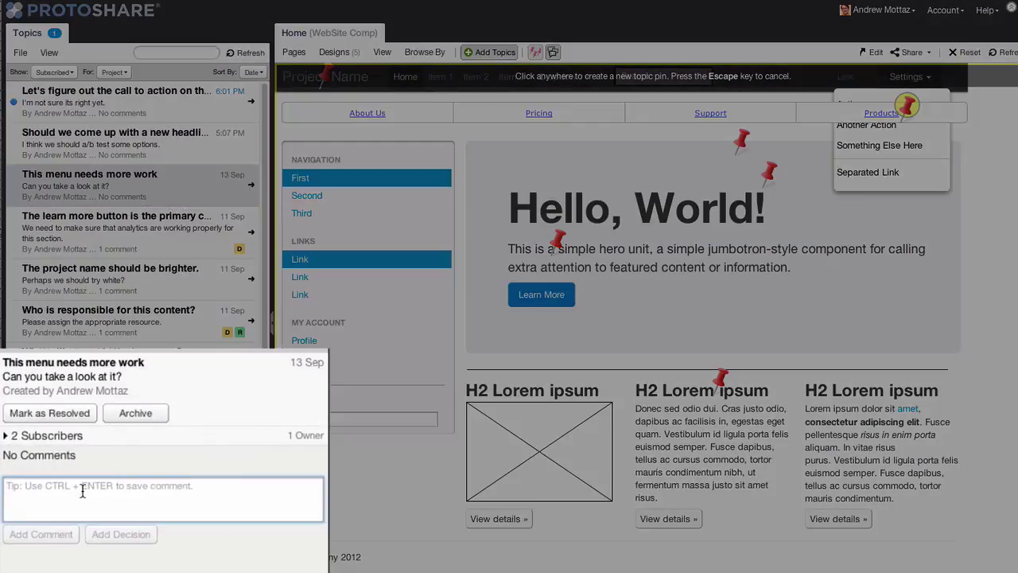
pyautogui.write("I'v")
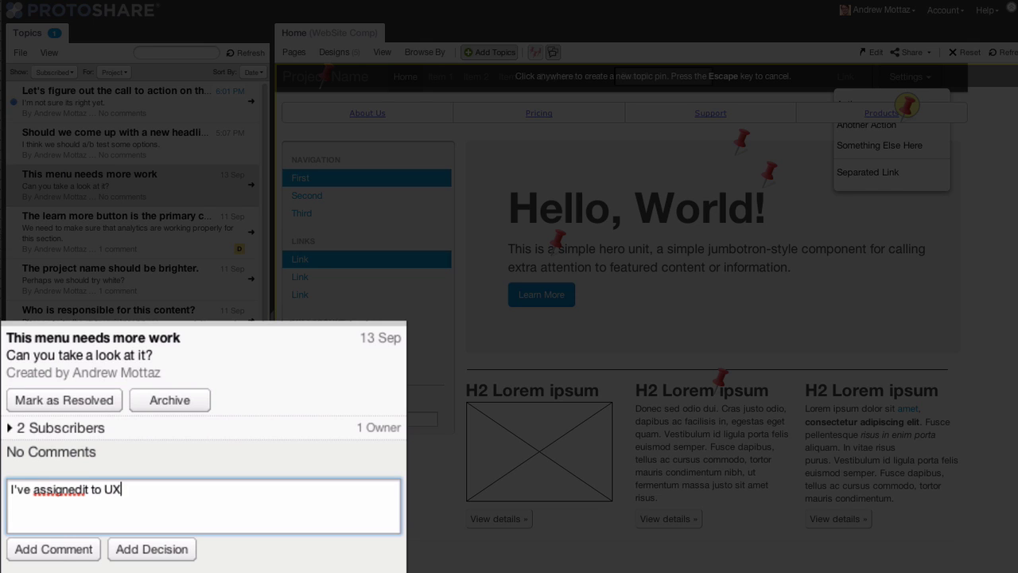
pyautogui.write('e assignedit to UX')
pyautogui.click(54, 548)
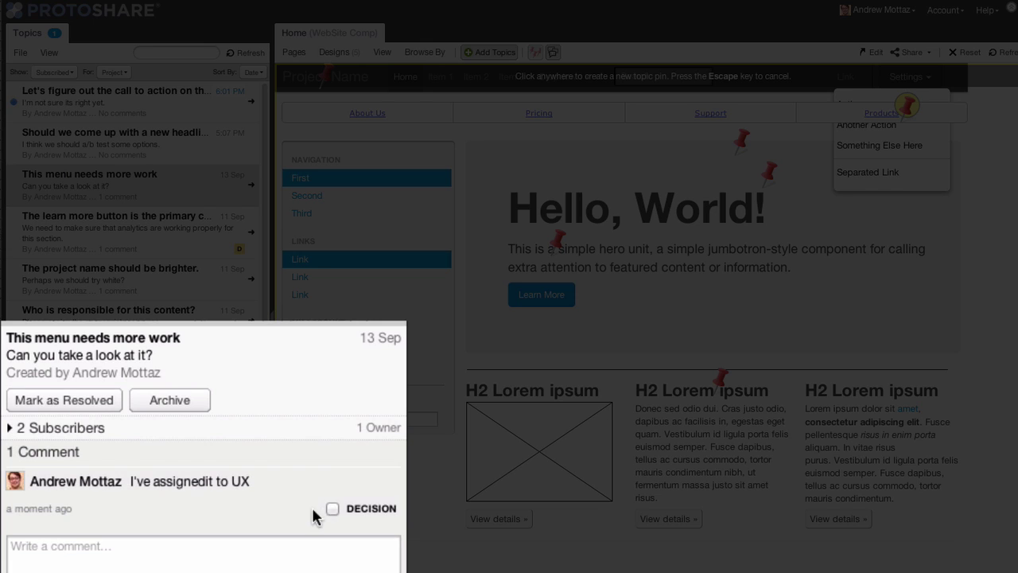
pyautogui.click(332, 507)
pyautogui.click(62, 400)
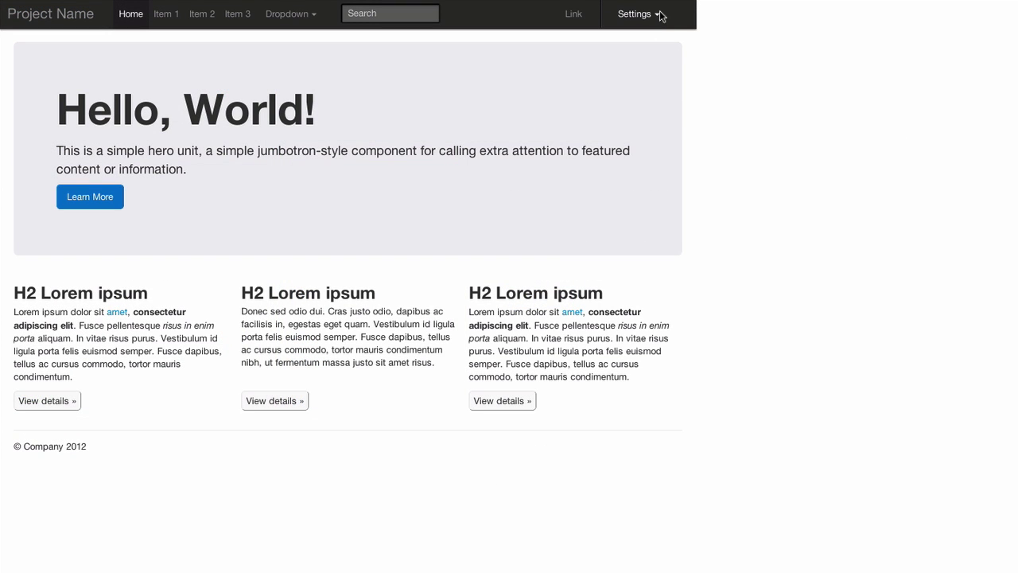
# Try the generated page's Settings dropdown and inspect the Learn More button's CSS
pyautogui.click(655, 14)
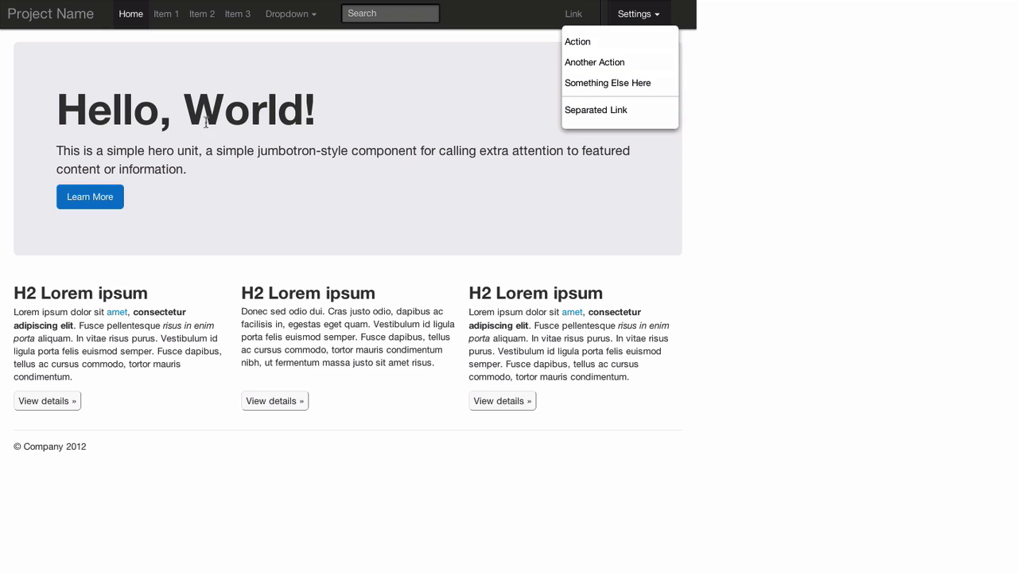
pyautogui.rightClick(90, 184)
pyautogui.click(151, 370)
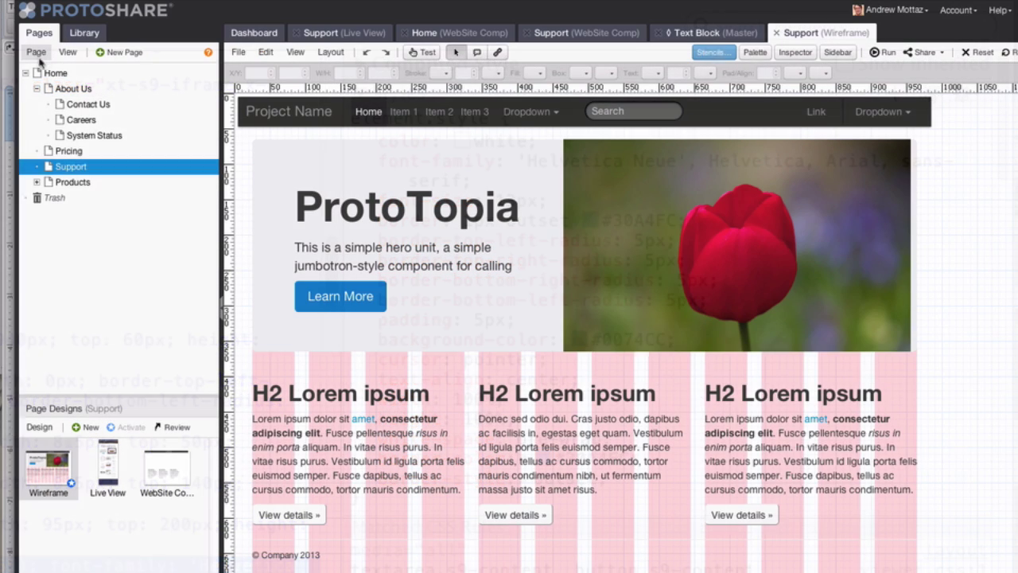
pyautogui.click(36, 53)
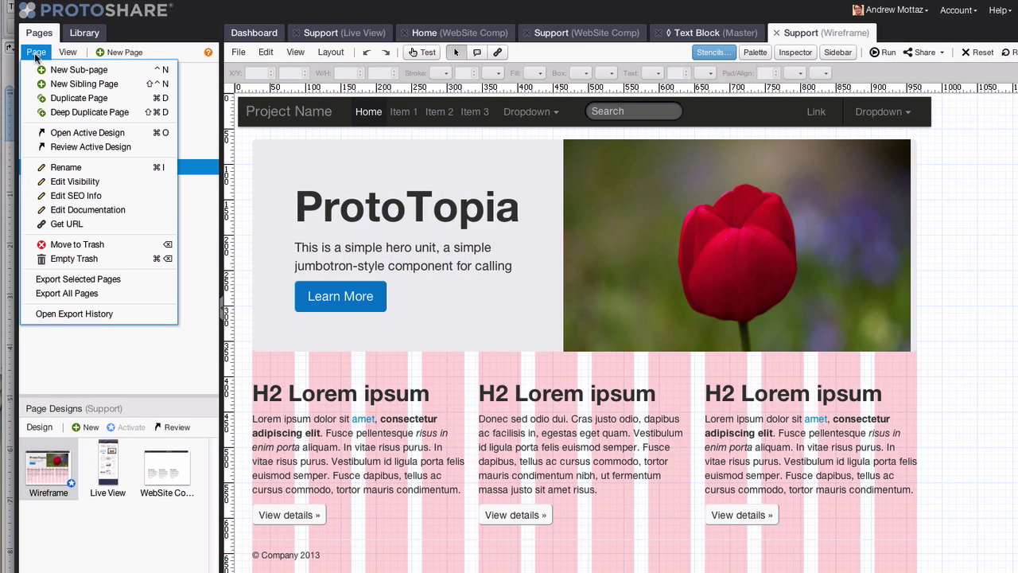
# Choose Export All Pages from the Page menu
pyautogui.click(89, 294)
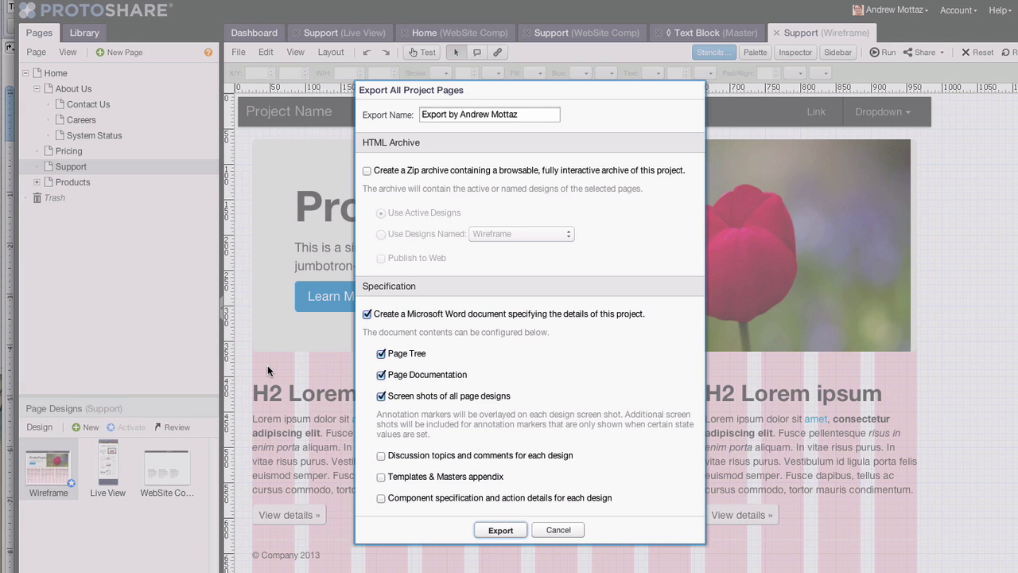